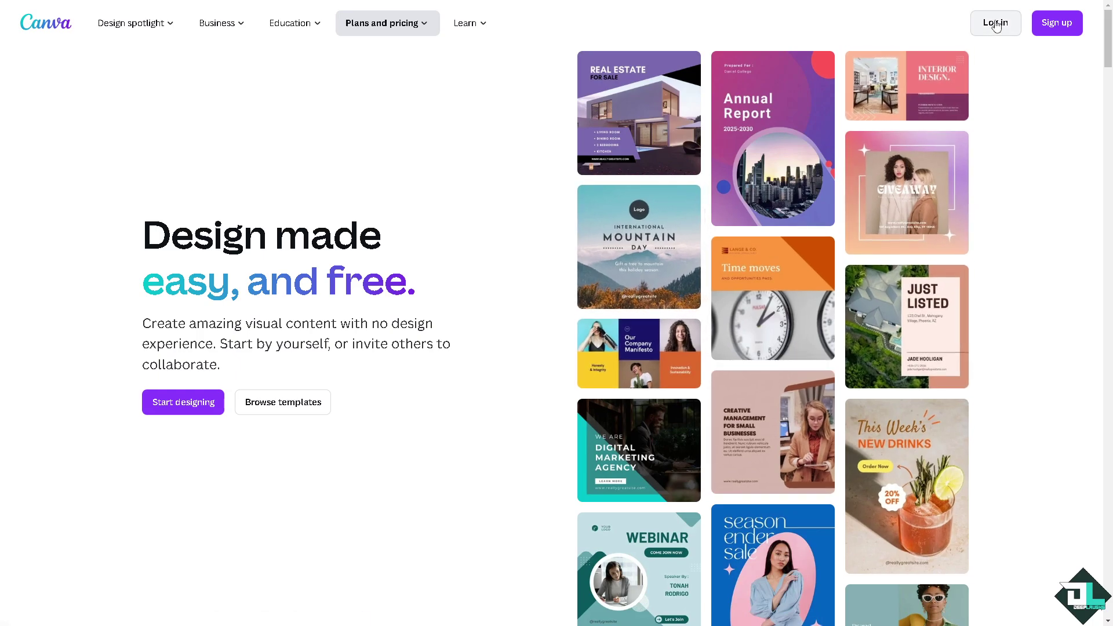
# Open the log-in options and choose to continue another way to sign in.
pyautogui.click(1057, 23)
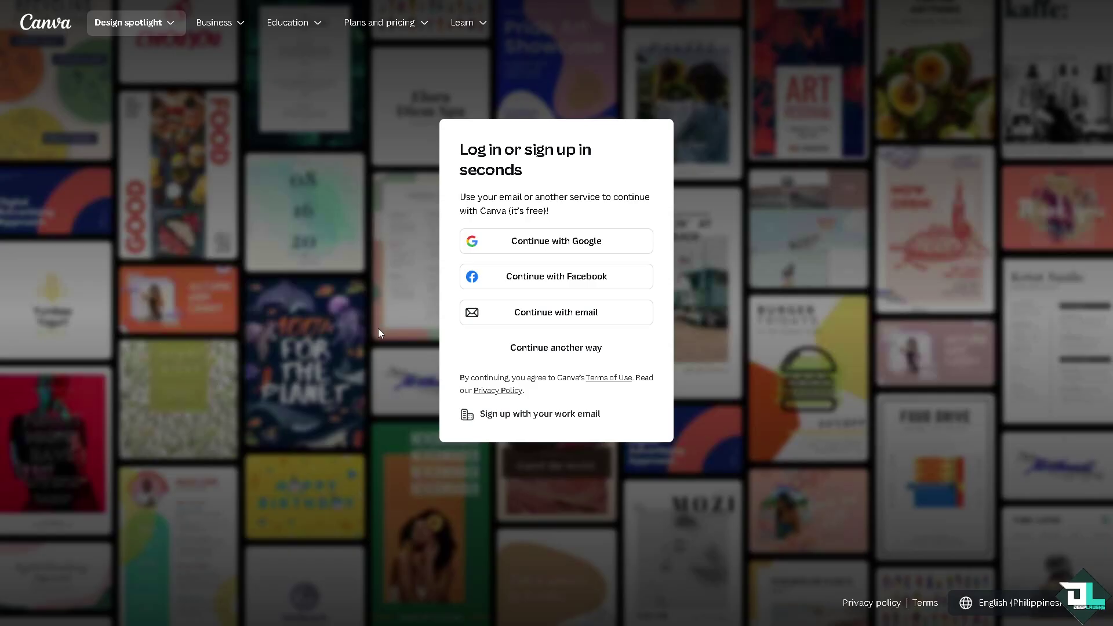
pyautogui.click(556, 345)
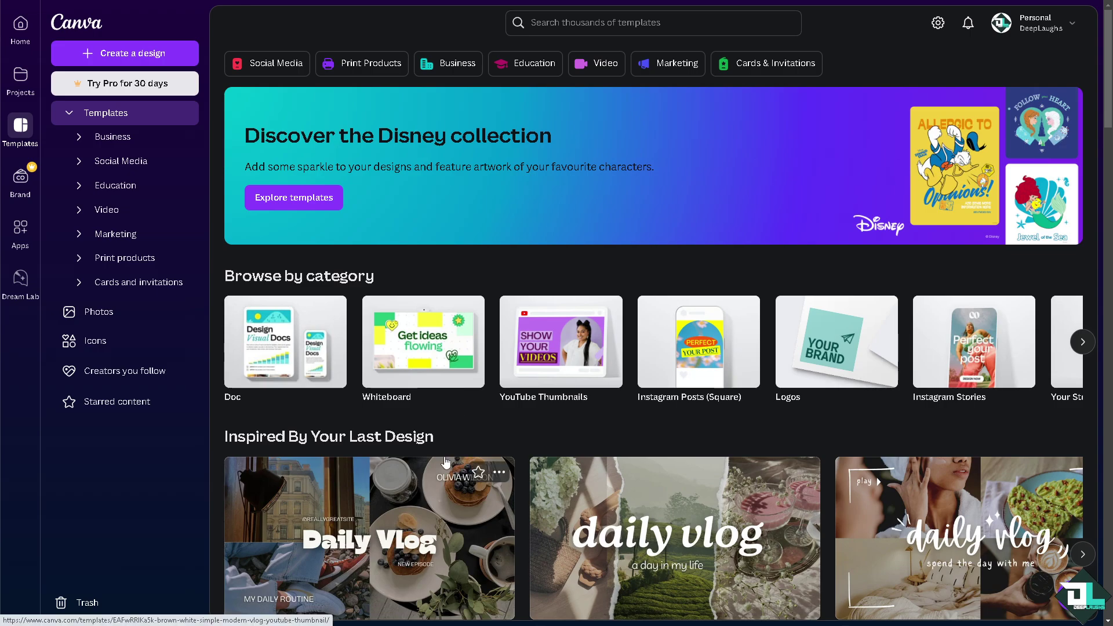
# Browse the Templates page and start a blank YouTube Thumbnail design.
pyautogui.scroll(-2, 444, 462)
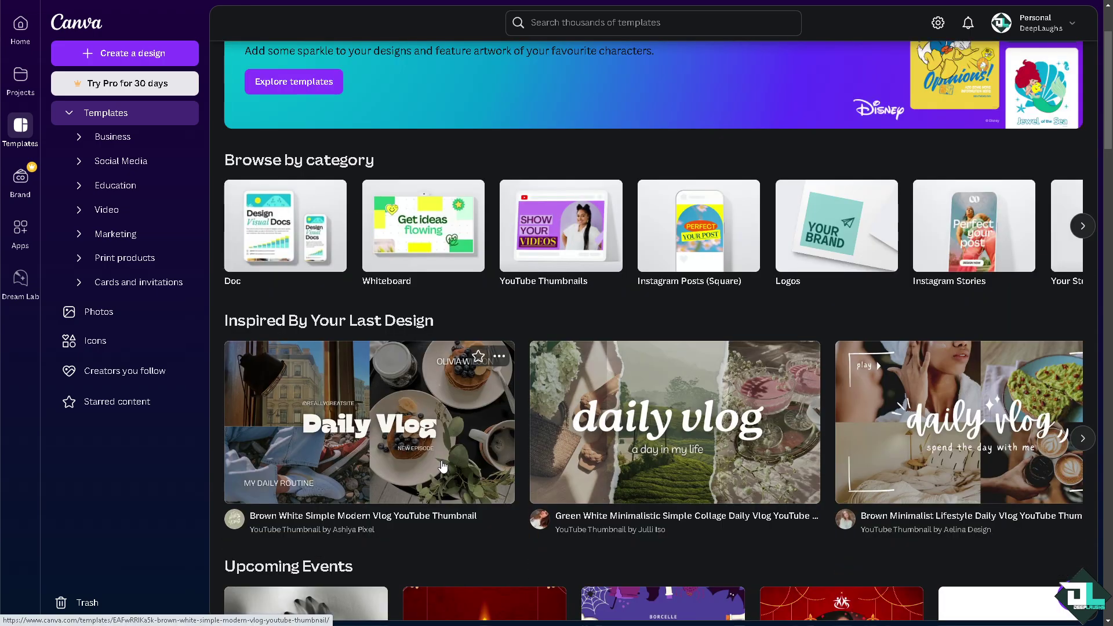
pyautogui.scroll(-2, 442, 465)
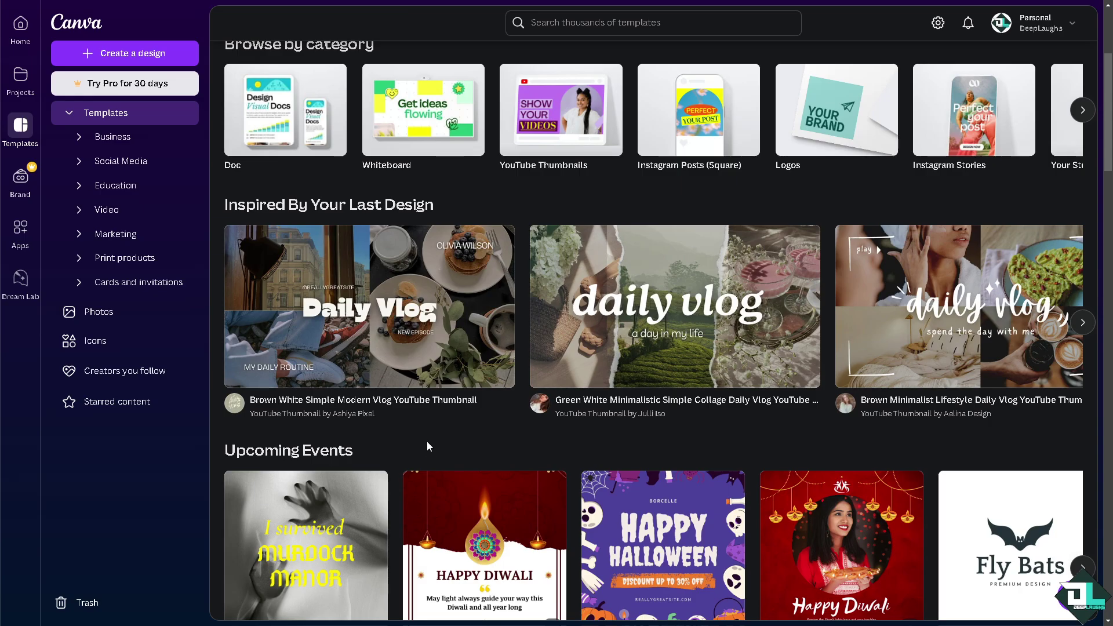
pyautogui.scroll(-7, 417, 435)
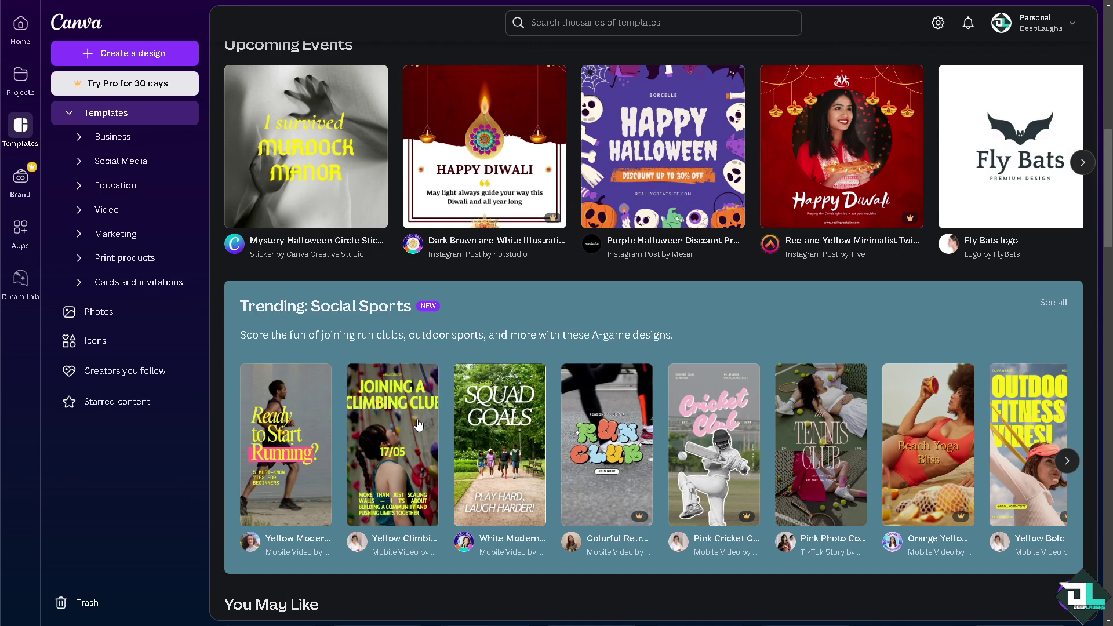
pyautogui.scroll(6, 400, 377)
pyautogui.scroll(5, 396, 371)
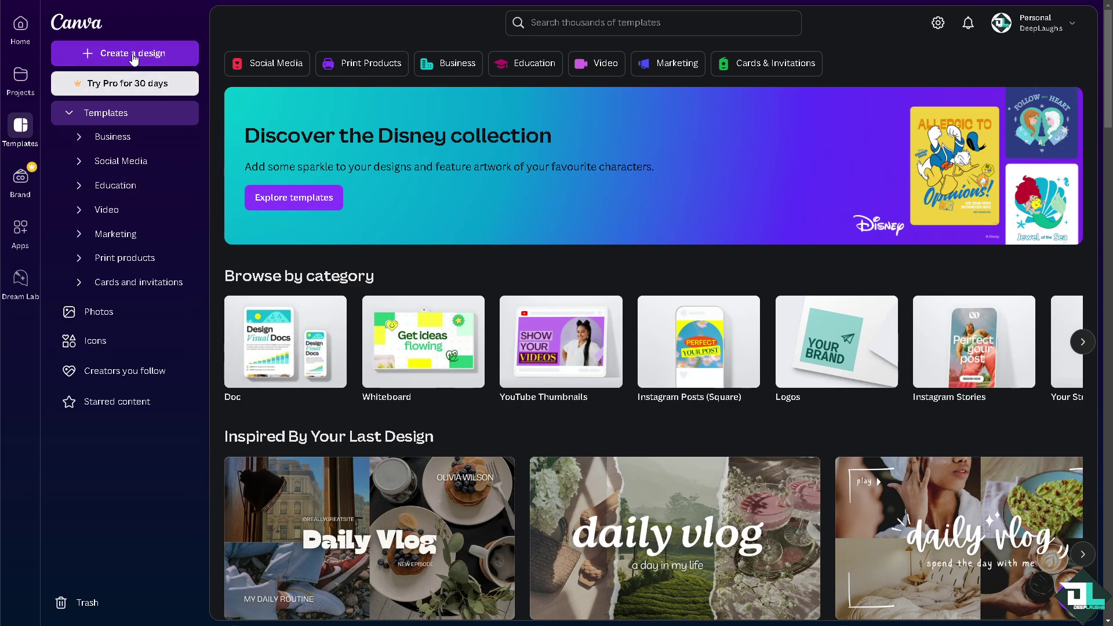
pyautogui.click(87, 116)
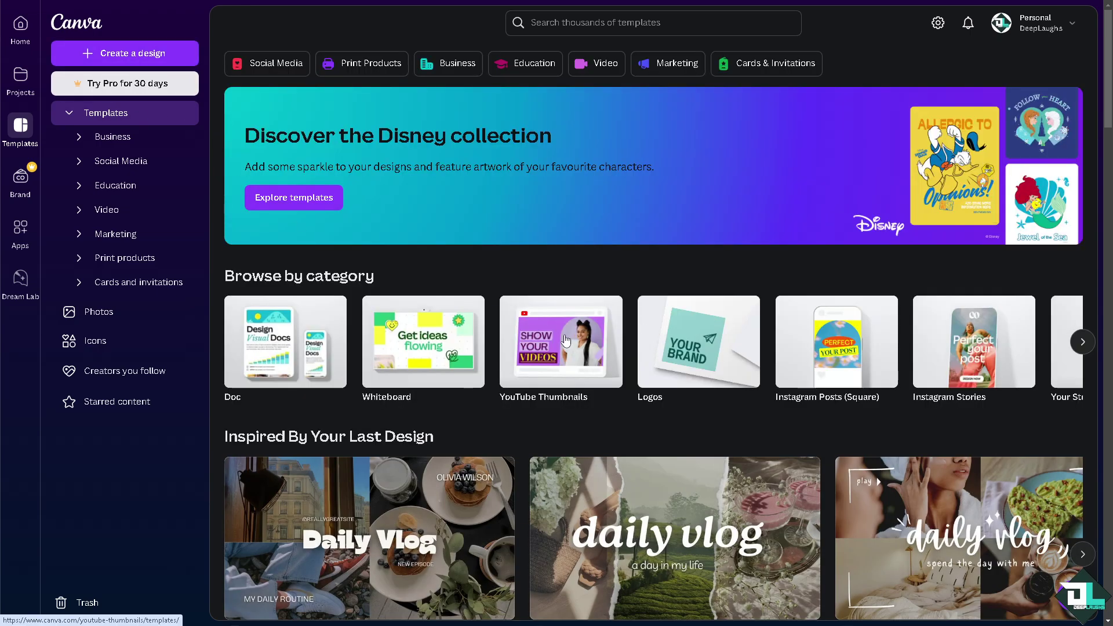
pyautogui.click(566, 340)
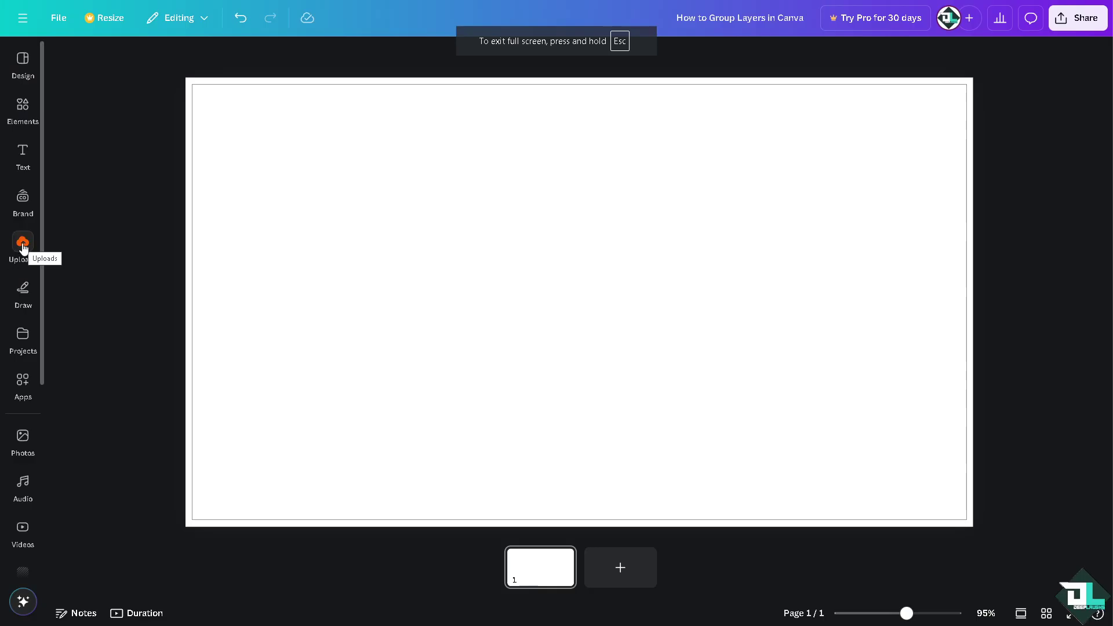
# Add the uploaded HOW TO GROUP LAYERS image and drag it to the page's top-left corner.
pyautogui.click(23, 248)
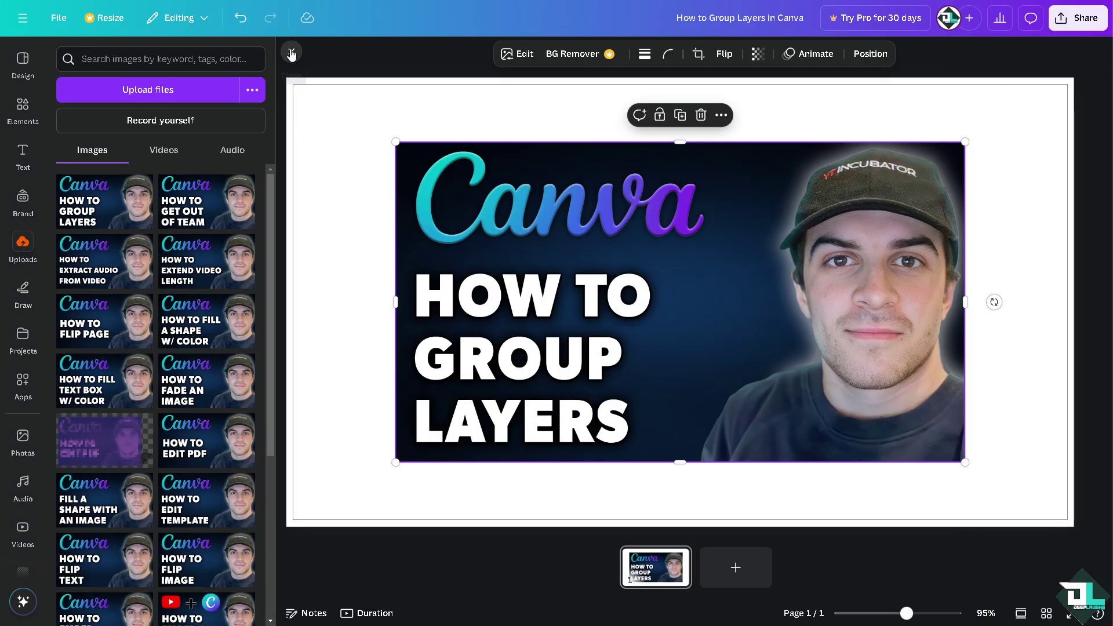
pyautogui.click(292, 52)
pyautogui.moveTo(397, 179); pyautogui.dragTo(295, 117)
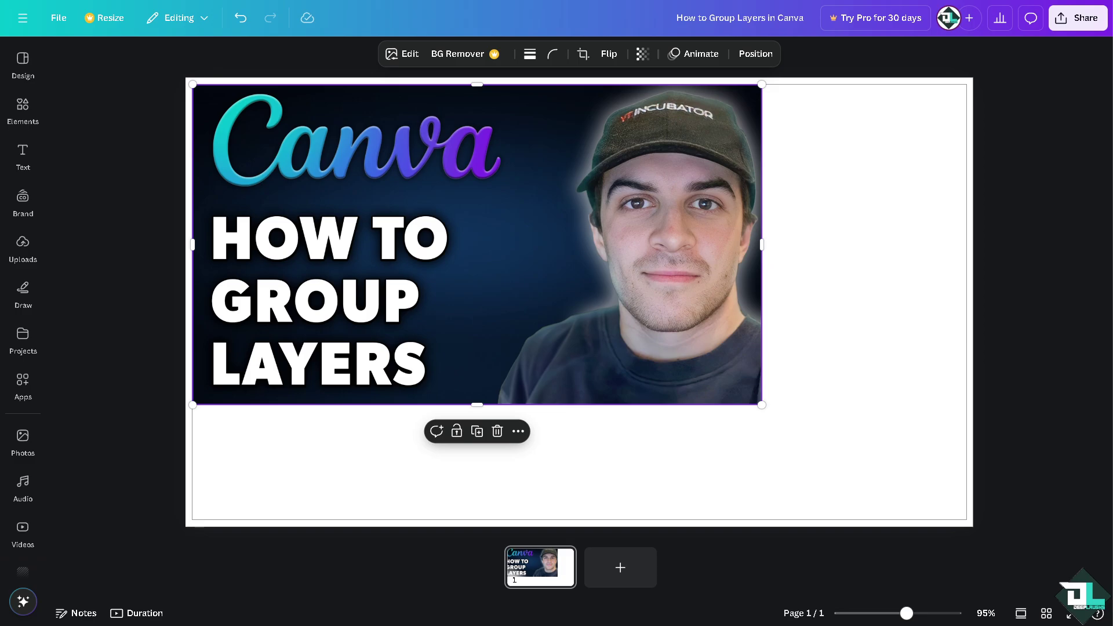
# Drag the green SOFT SHADOW font combination from the Text panel onto the canvas.
pyautogui.click(22, 156)
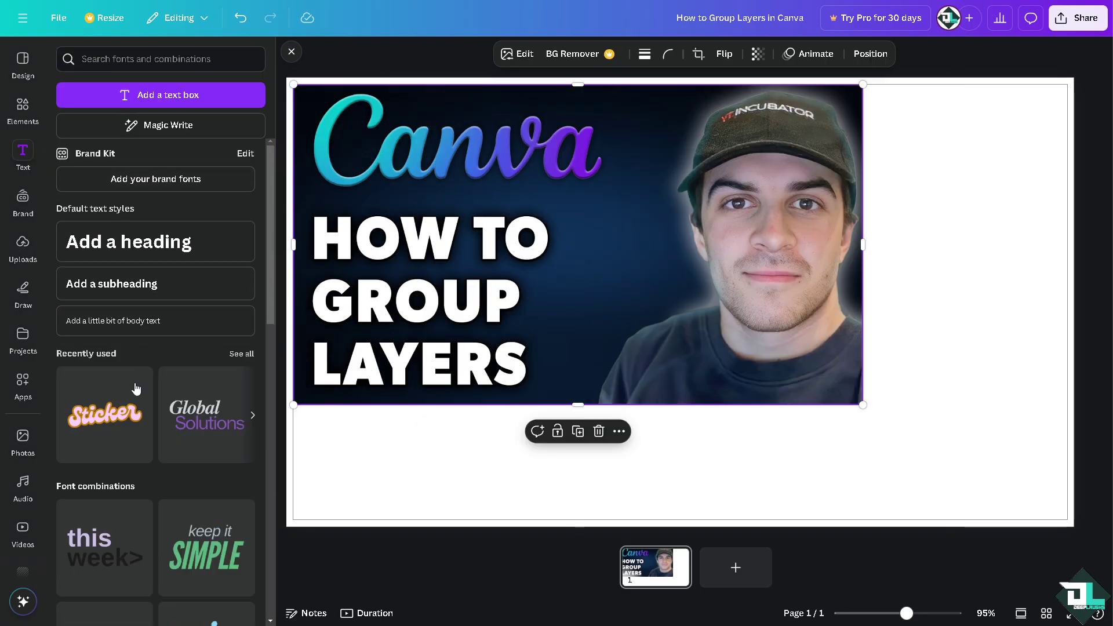
pyautogui.scroll(-6, 149, 427)
pyautogui.scroll(4, 165, 409)
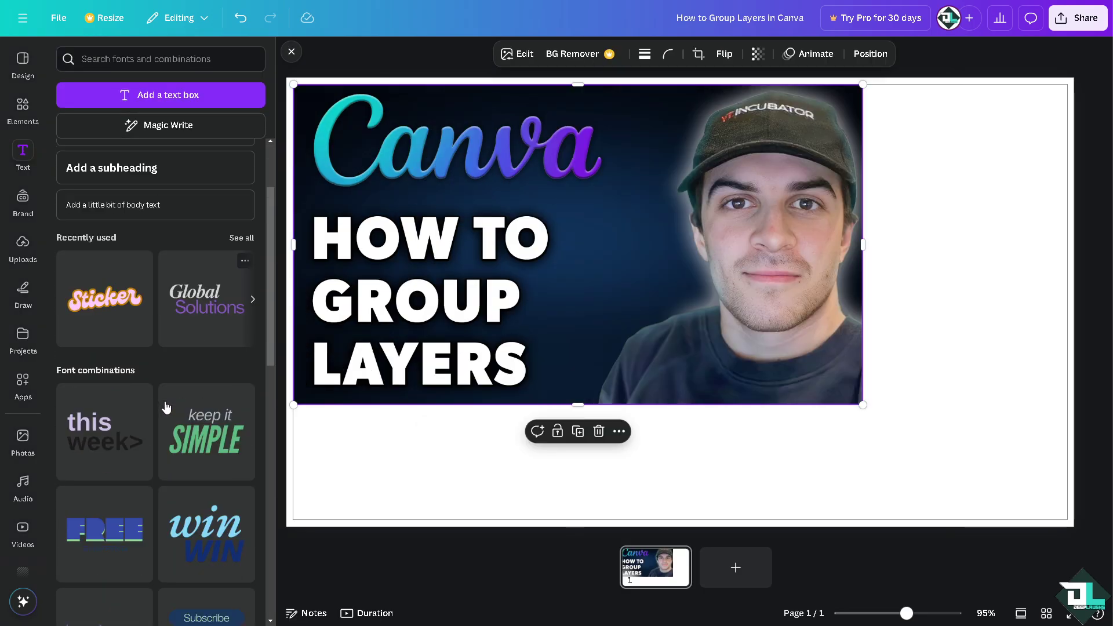
pyautogui.scroll(-12, 162, 403)
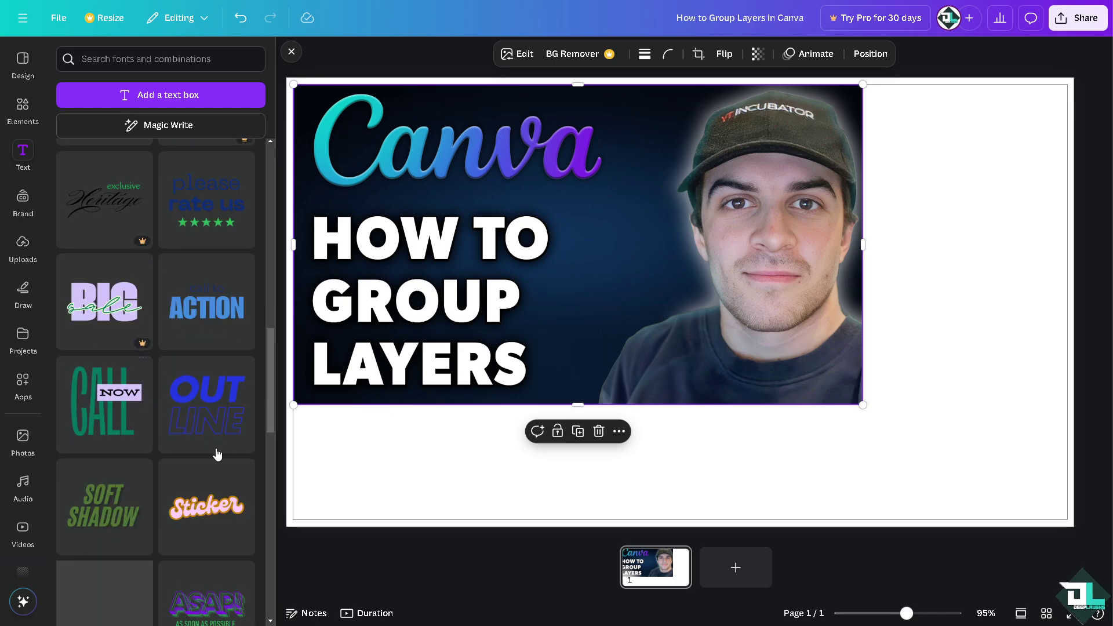
pyautogui.scroll(-2, 209, 456)
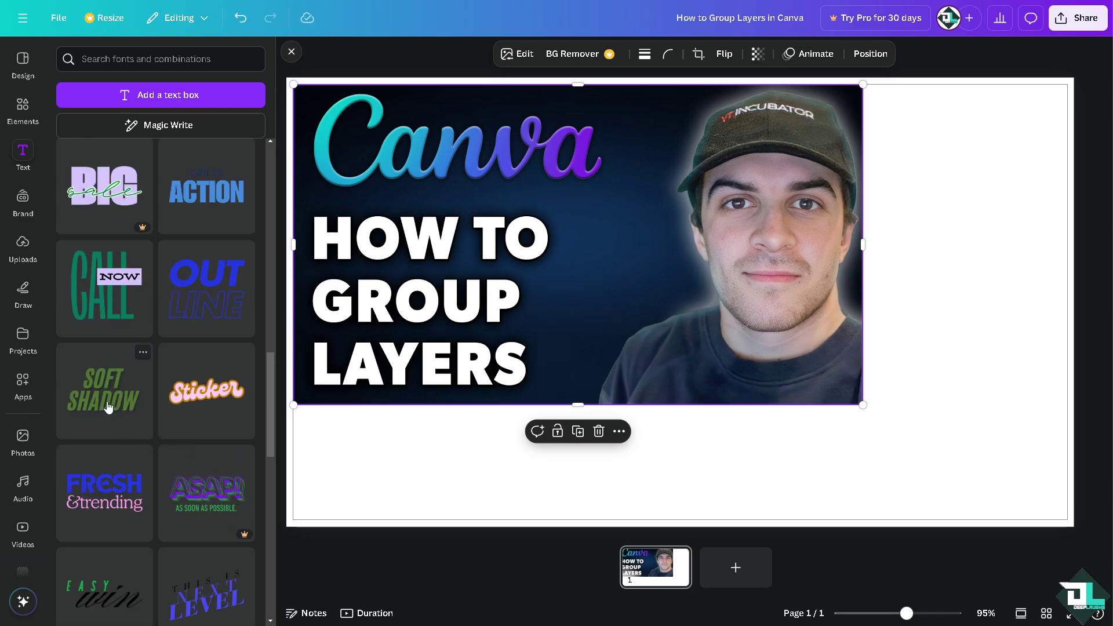
pyautogui.moveTo(99, 390); pyautogui.dragTo(577, 284)
# Replace the SOFT SHADOW wording with 'HOW TO GROUP LAYERS IN CANVA'.
pyautogui.click(275, 77)
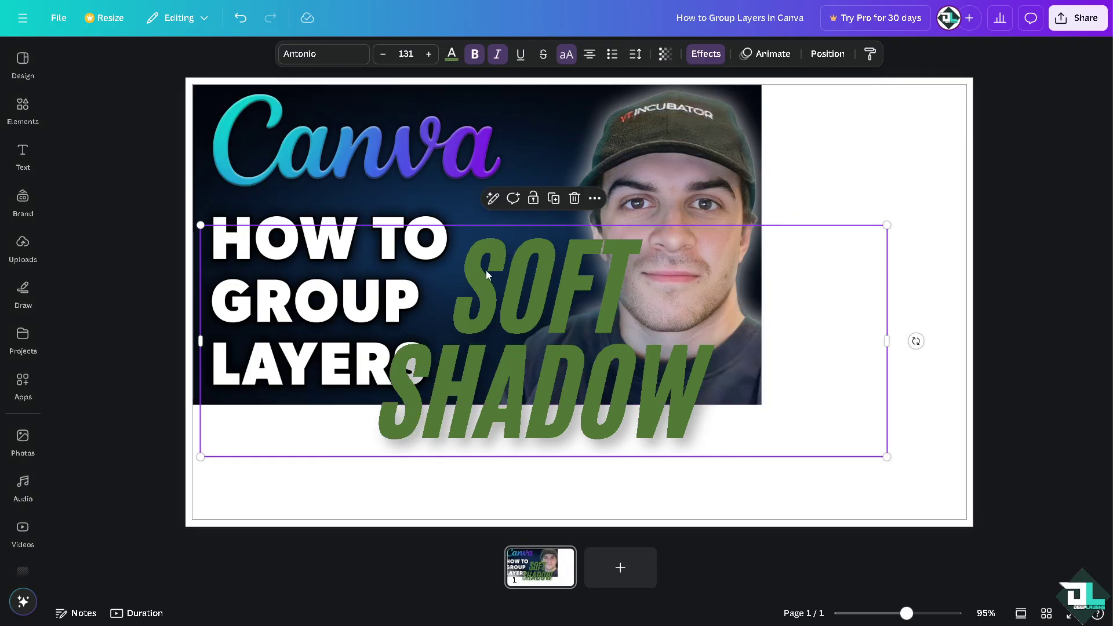
pyautogui.doubleClick(487, 271)
pyautogui.write('HOW TO GROUP LAYERS IN CANVA')
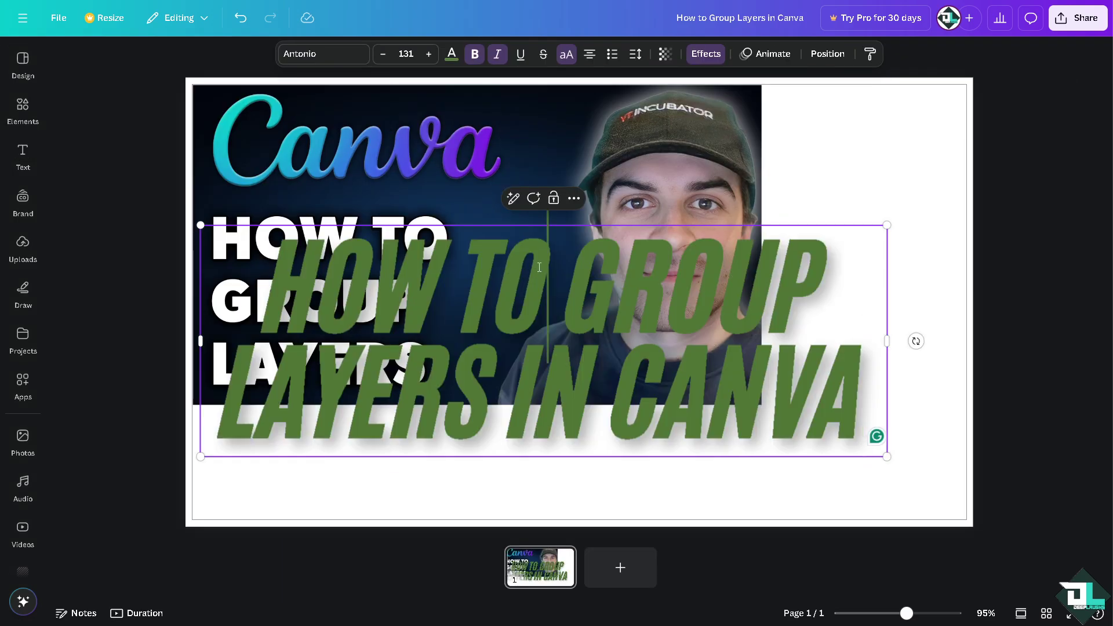
pyautogui.hotkey('ctrl', 'a')
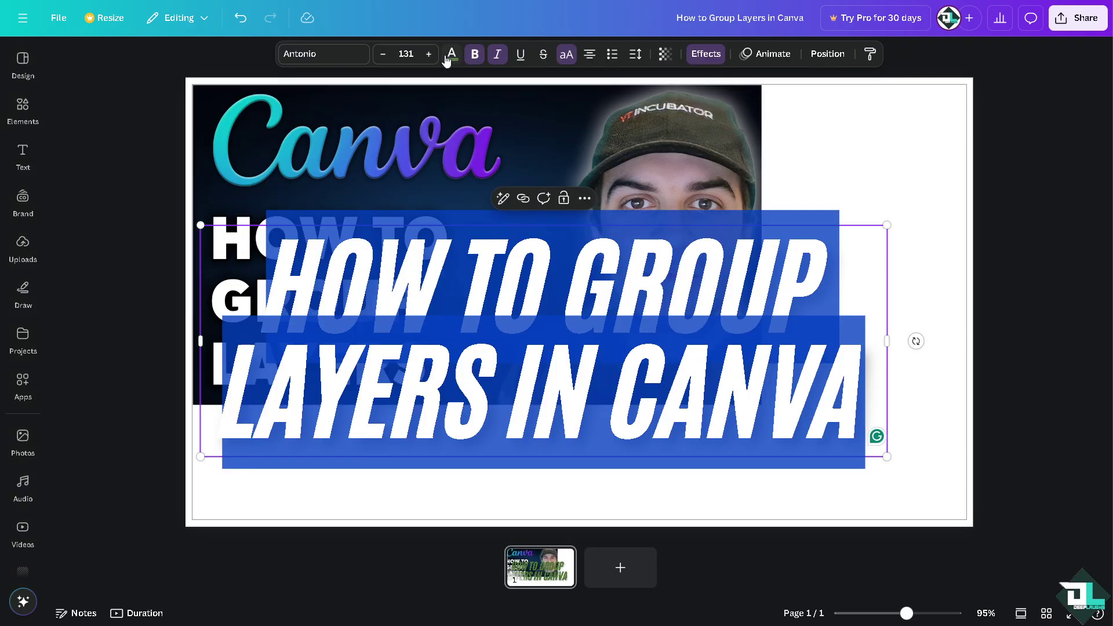
# Set the heading's font size to 50 and move it below the photo.
pyautogui.click(394, 58)
pyautogui.click(406, 51)
pyautogui.click(415, 52)
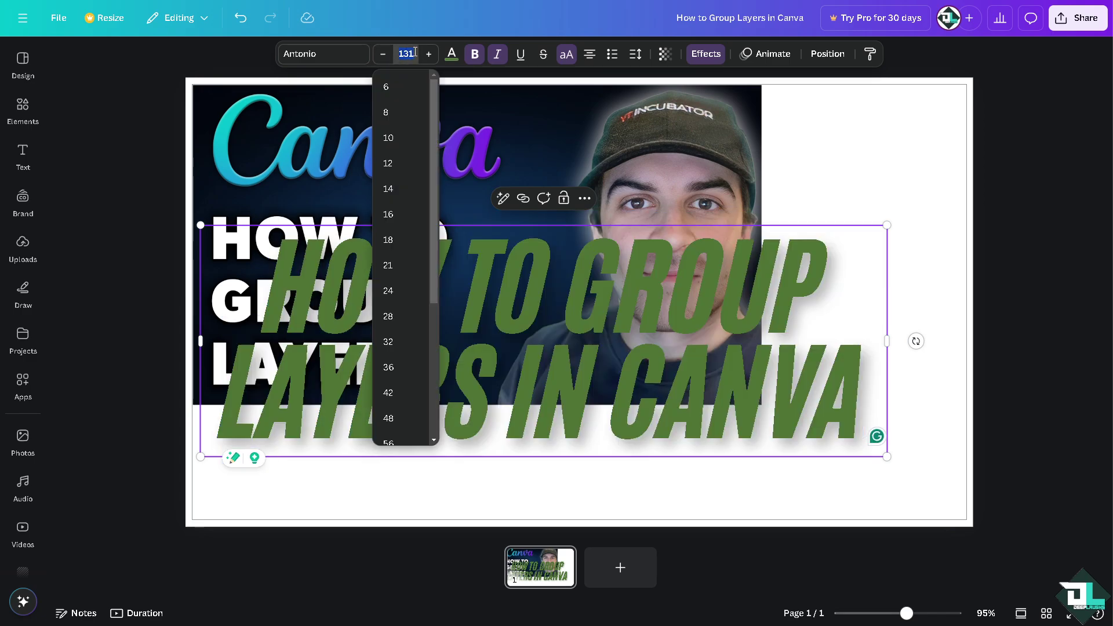
pyautogui.write('50')
pyautogui.press('Return')
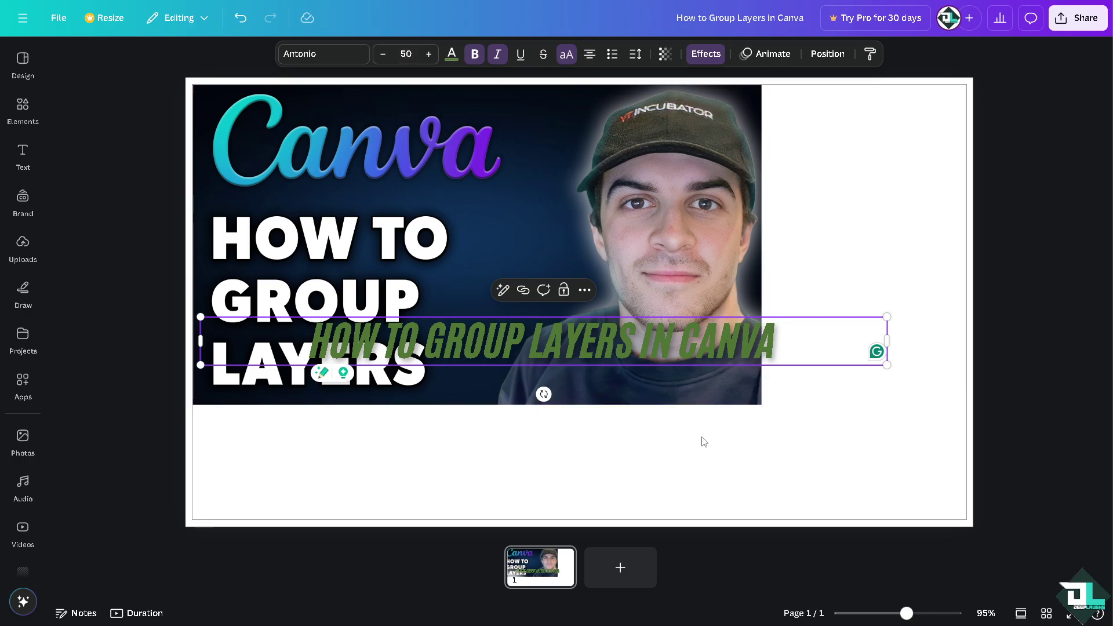
pyautogui.click(701, 443)
pyautogui.moveTo(658, 363); pyautogui.dragTo(597, 458)
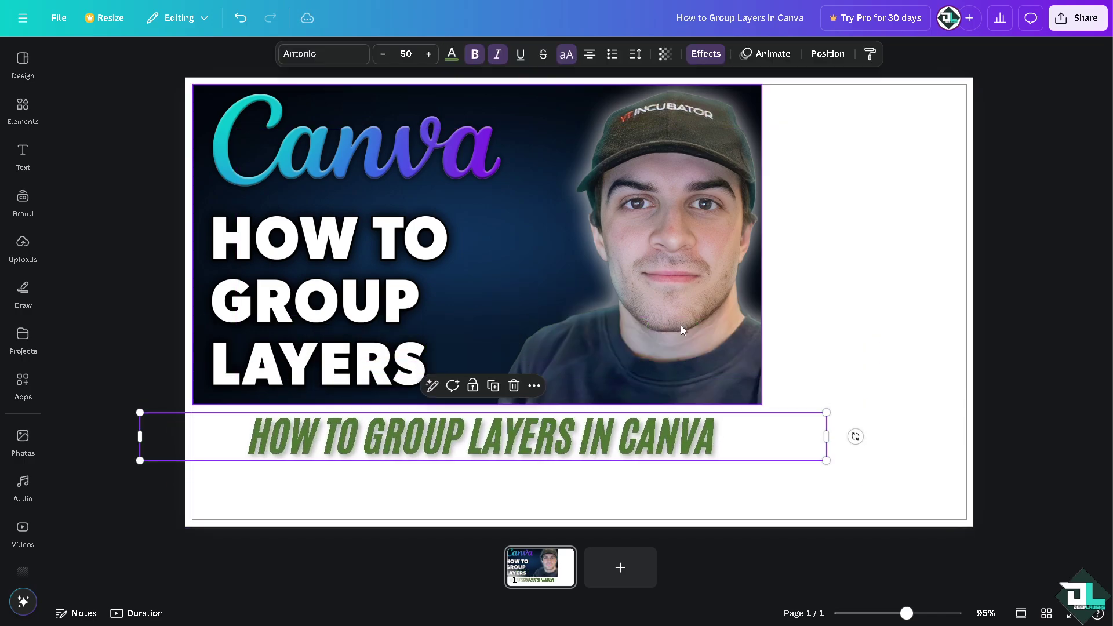
# After trying Outline and Glitch, give the heading a black Shadow effect.
pyautogui.click(706, 55)
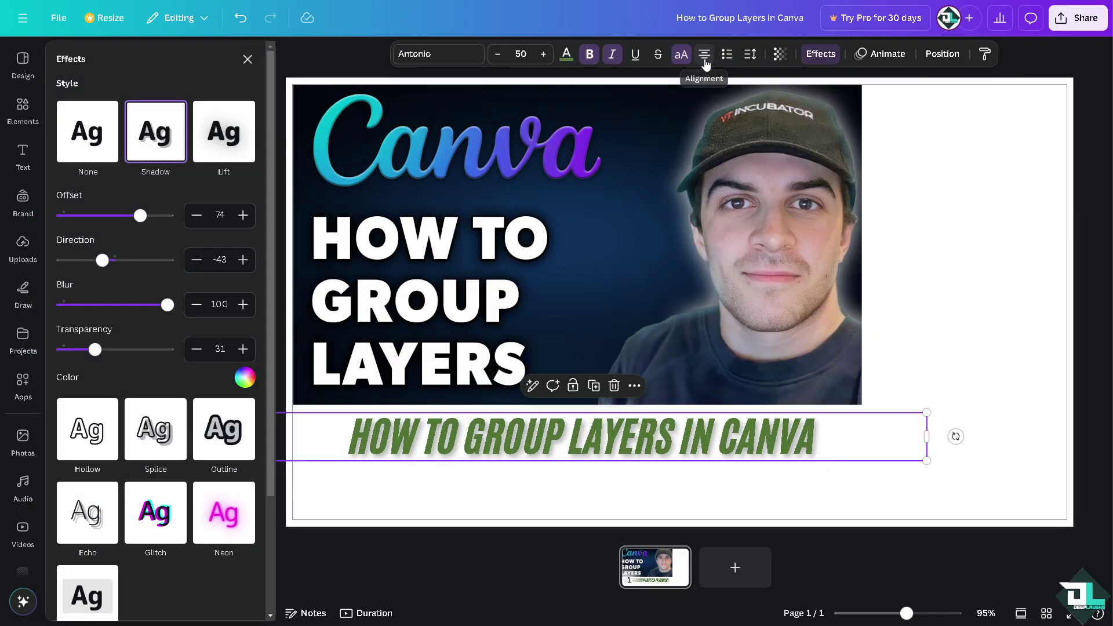
pyautogui.click(228, 435)
pyautogui.click(160, 378)
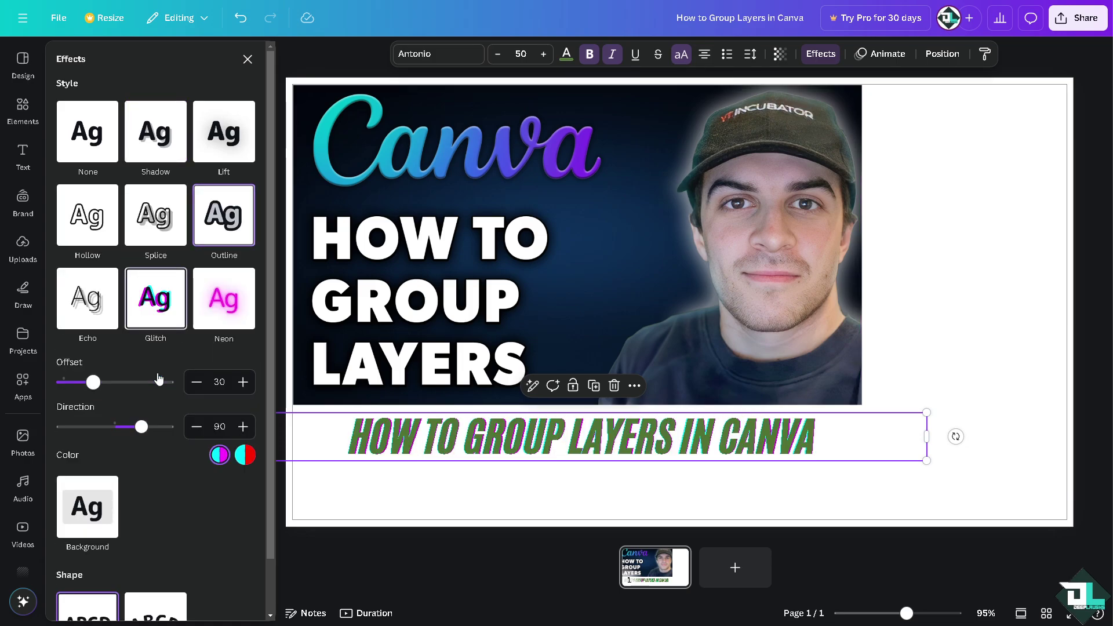
pyautogui.click(181, 176)
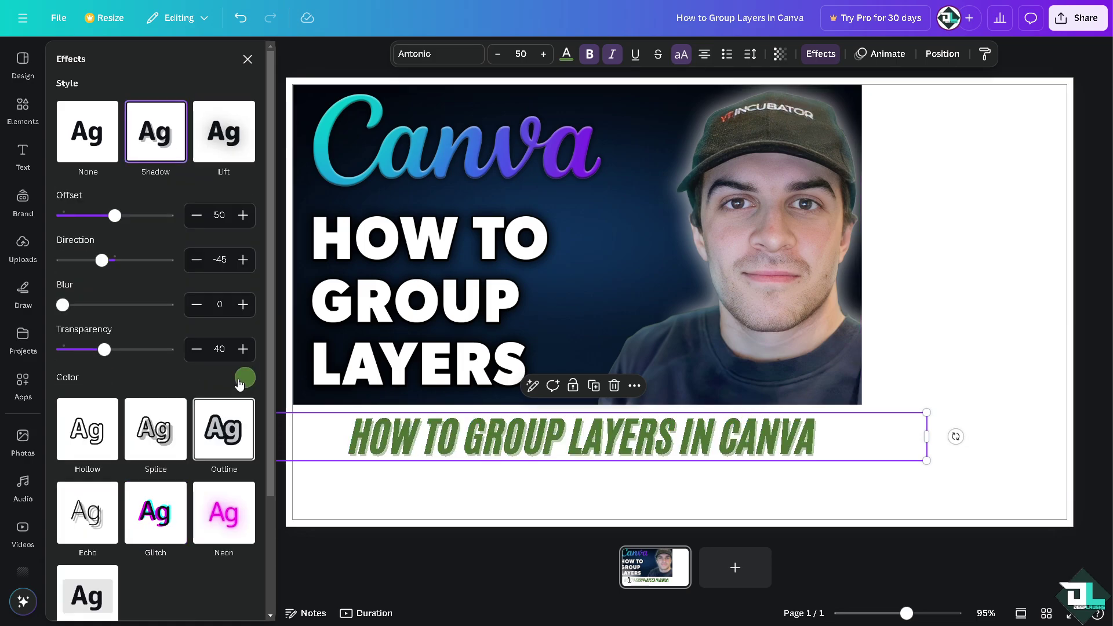
pyautogui.click(245, 379)
pyautogui.click(70, 281)
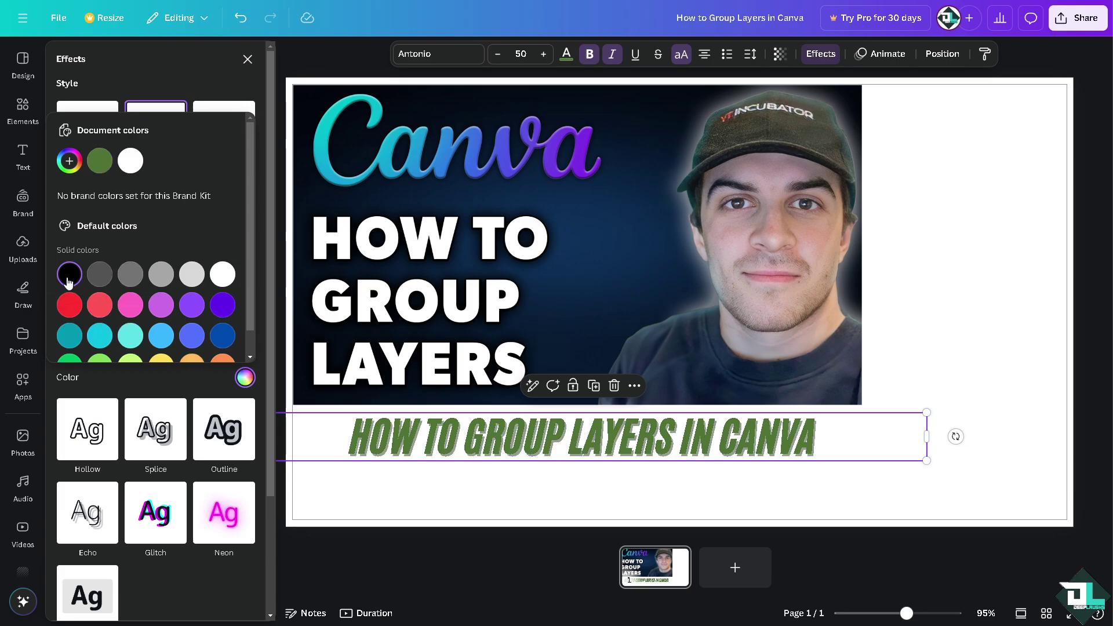
pyautogui.click(1003, 273)
# Add the campfire video to the page, discarding the beach clip added first.
pyautogui.click(30, 452)
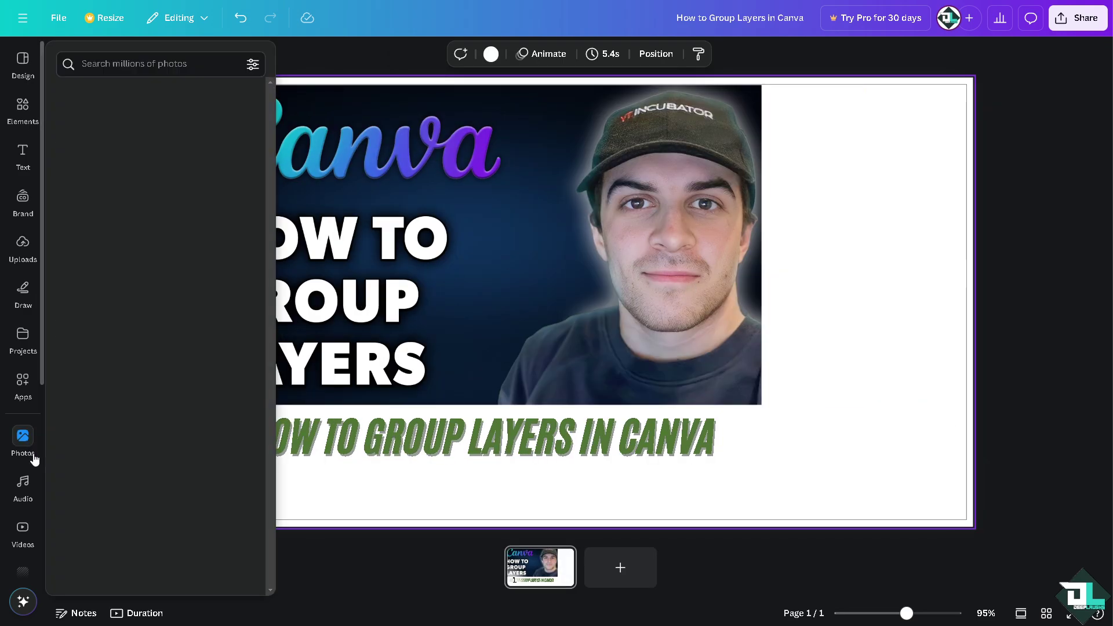
pyautogui.click(23, 529)
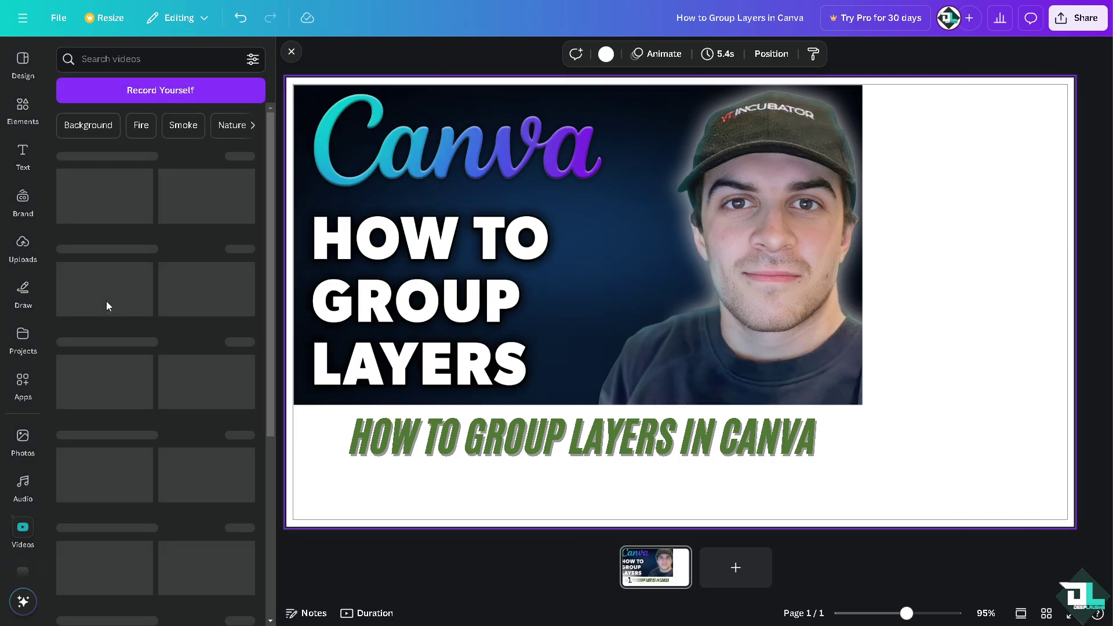
pyautogui.click(107, 200)
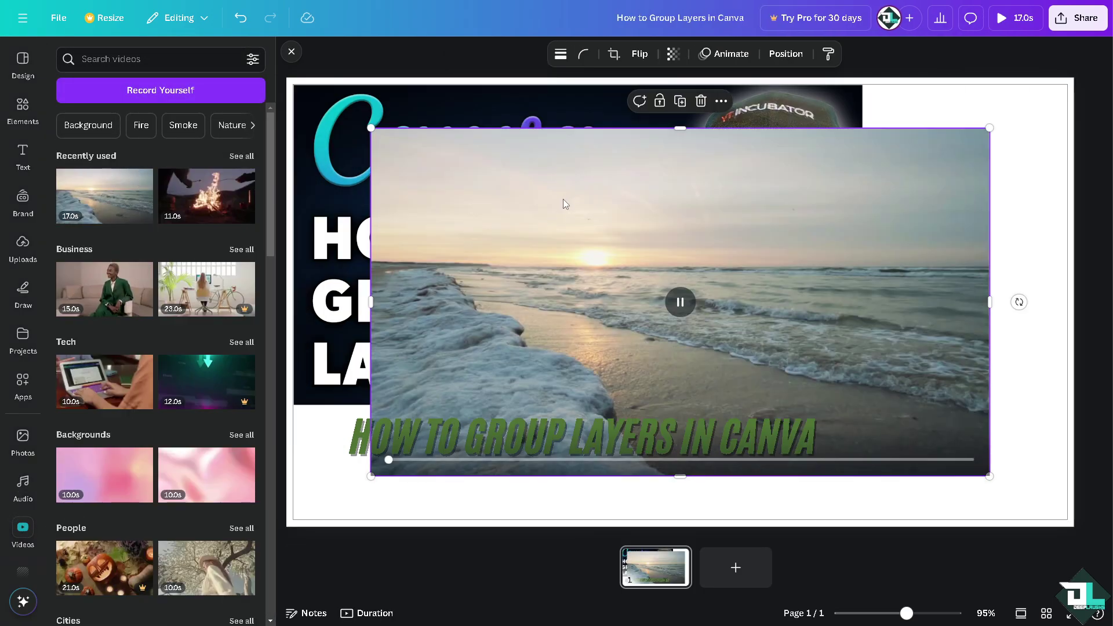
pyautogui.press('Delete')
pyautogui.click(206, 196)
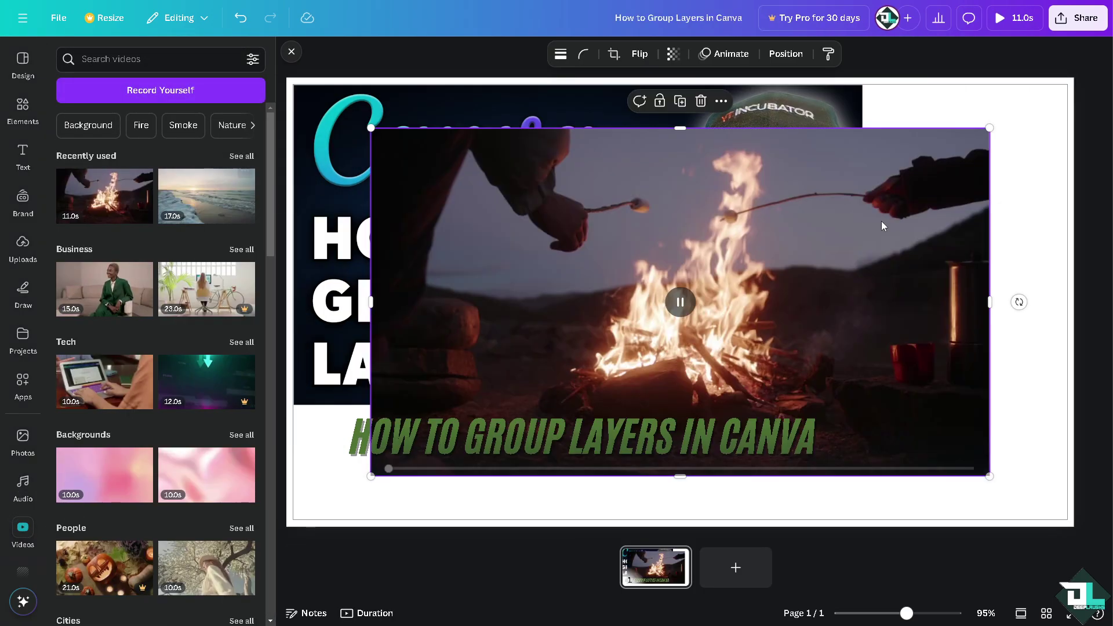
# Stretch the campfire video to fill the page and send it to the back.
pyautogui.moveTo(885, 222); pyautogui.dragTo(764, 152)
pyautogui.moveTo(906, 424); pyautogui.dragTo(1098, 531)
pyautogui.rightClick(748, 231)
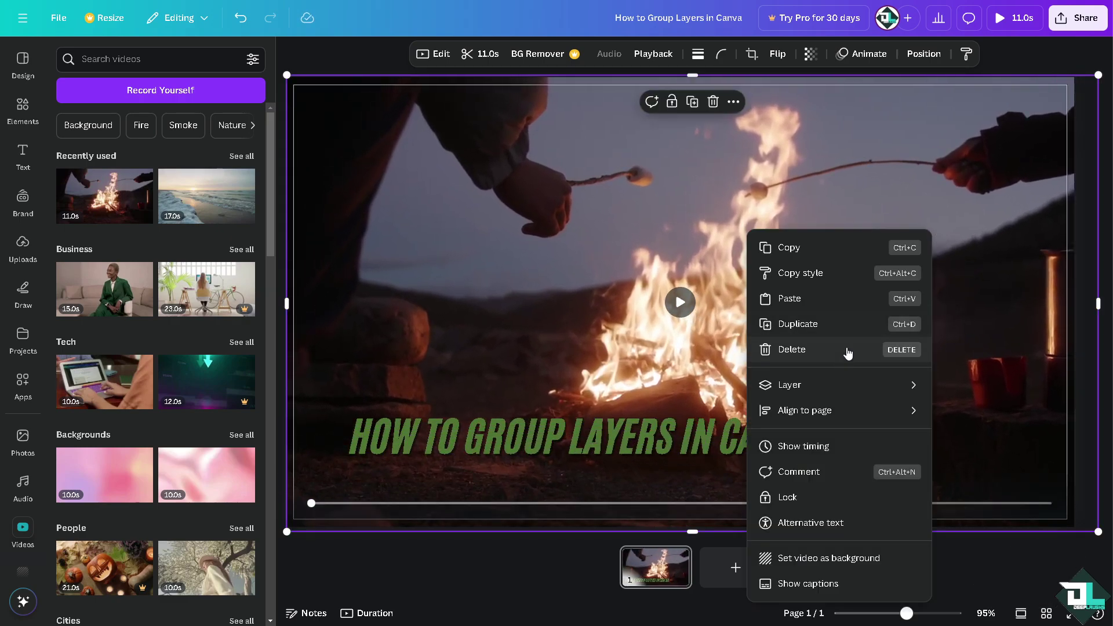
pyautogui.moveTo(837, 384)
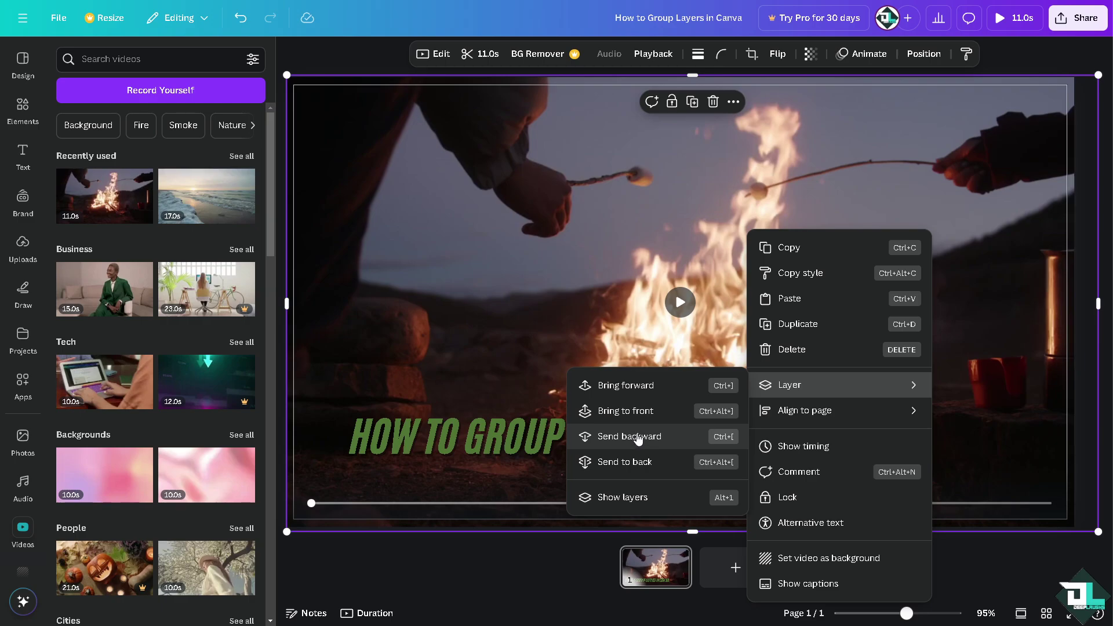
pyautogui.click(635, 464)
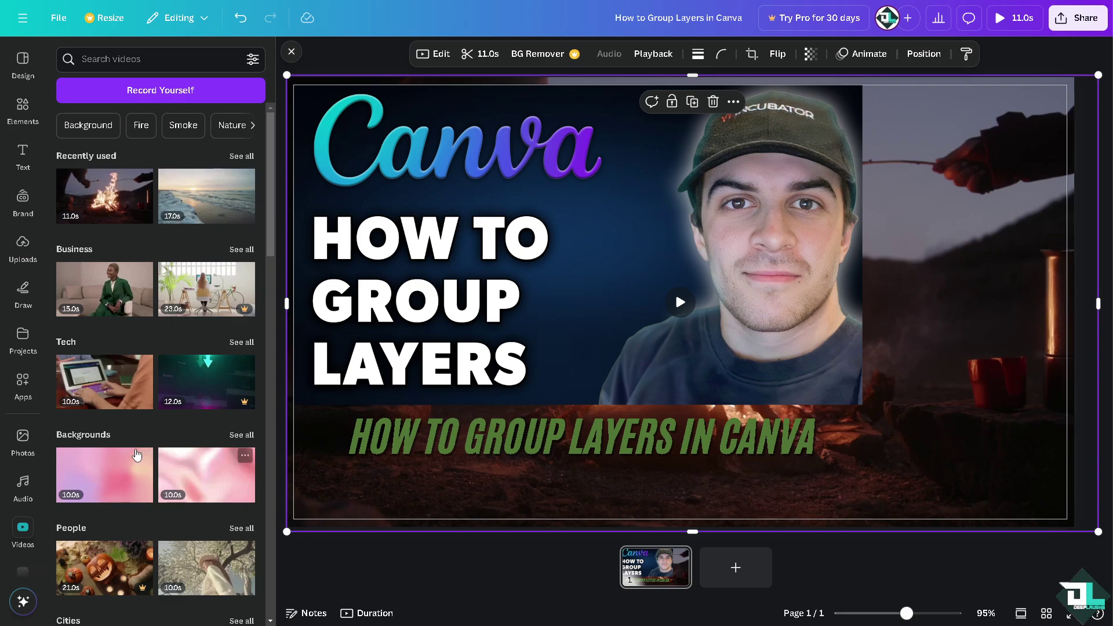
# Add the aerial mountain video and shape it into a full-height strip along the right edge.
pyautogui.scroll(-13, 215, 504)
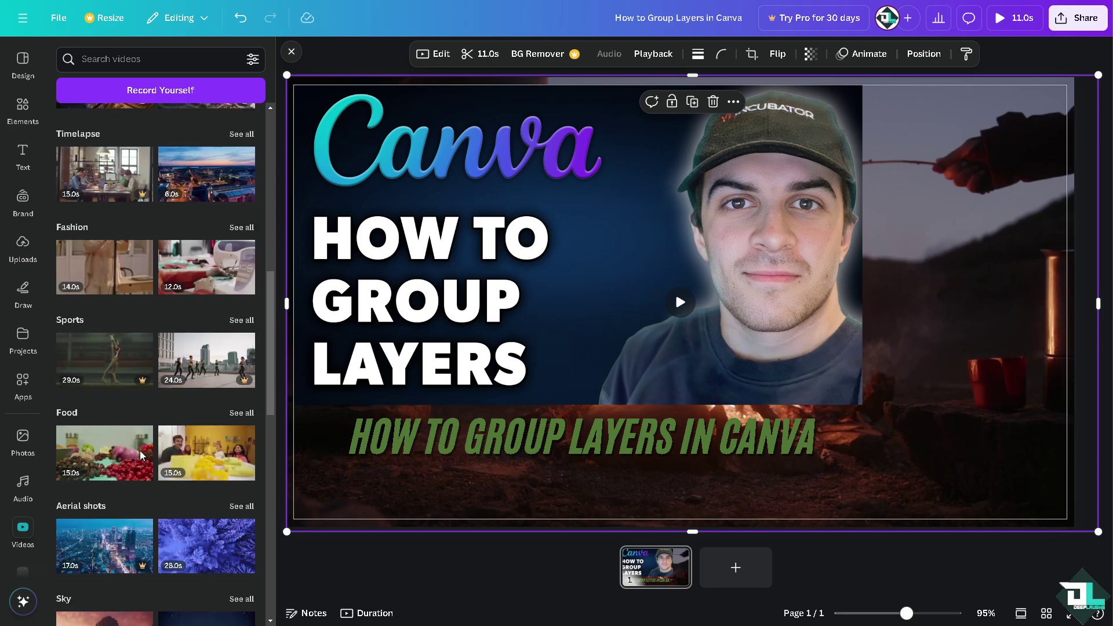
pyautogui.scroll(-4, 141, 455)
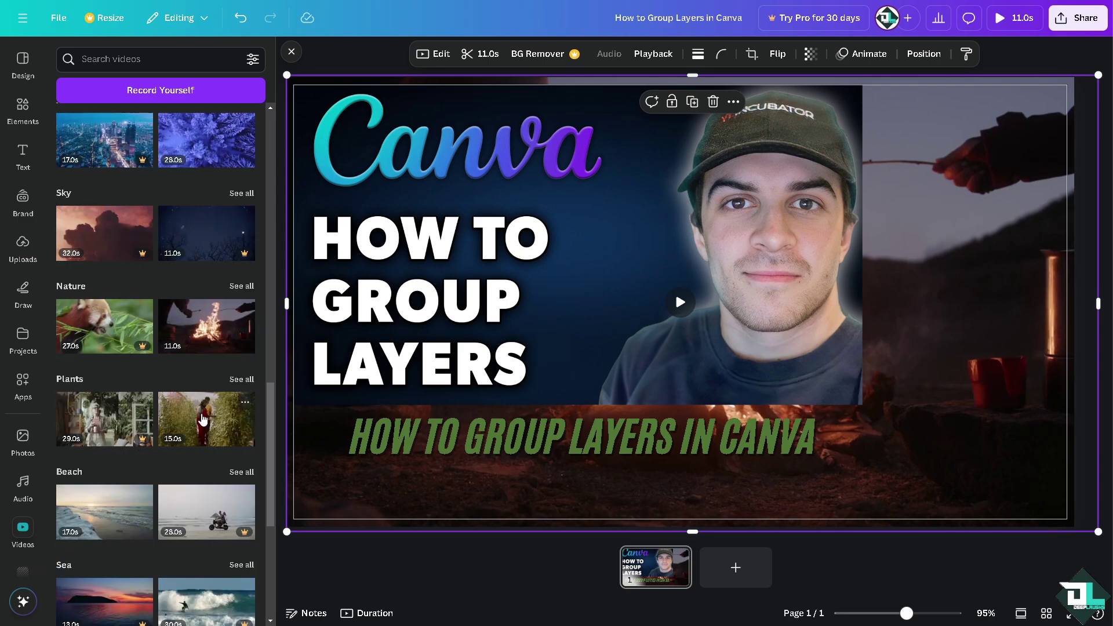
pyautogui.scroll(-5, 178, 426)
pyautogui.scroll(-2, 133, 397)
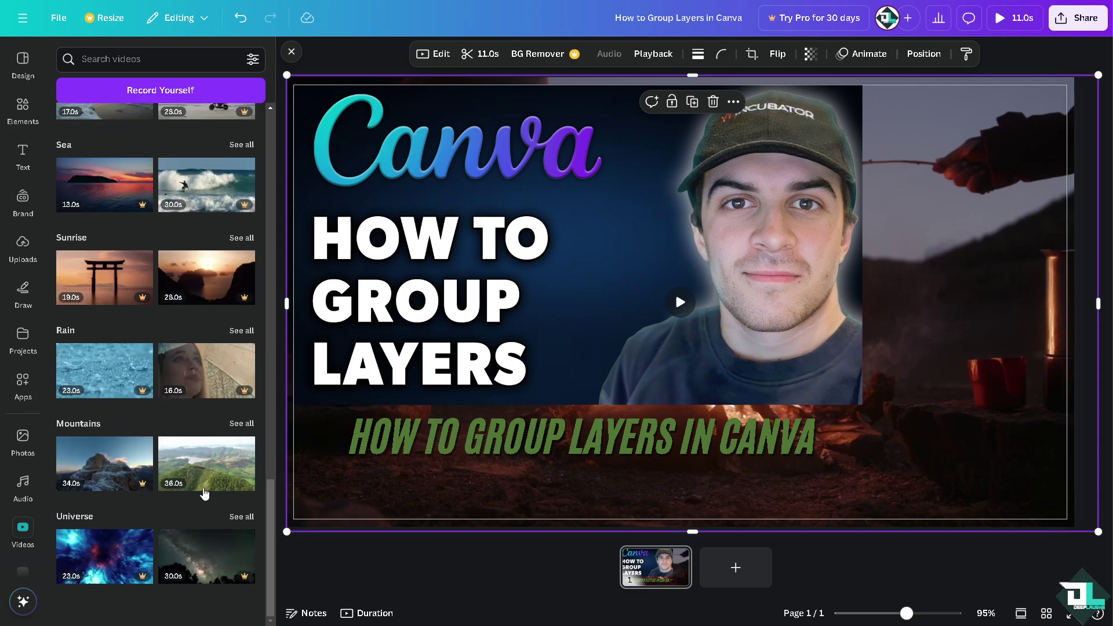
pyautogui.click(220, 462)
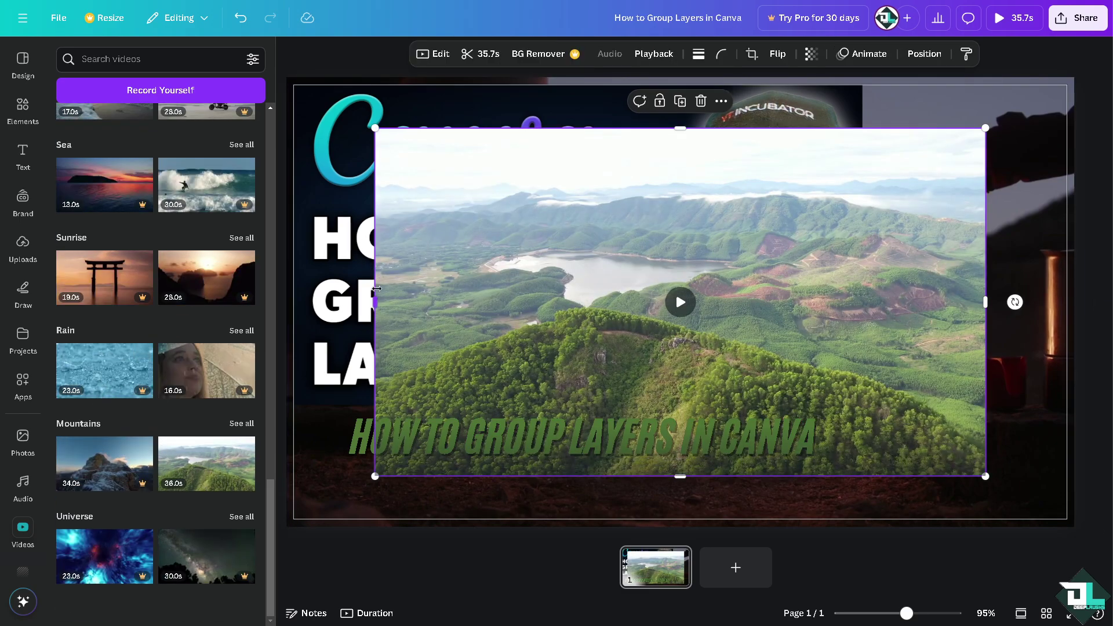
pyautogui.moveTo(560, 306); pyautogui.dragTo(864, 302)
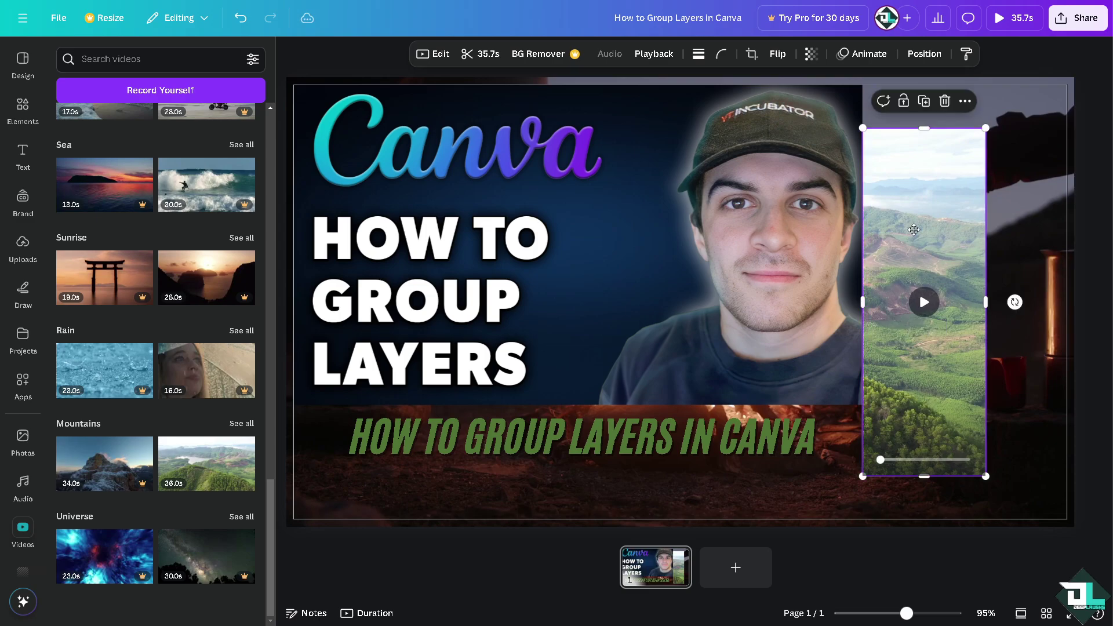
pyautogui.moveTo(920, 241); pyautogui.dragTo(918, 198)
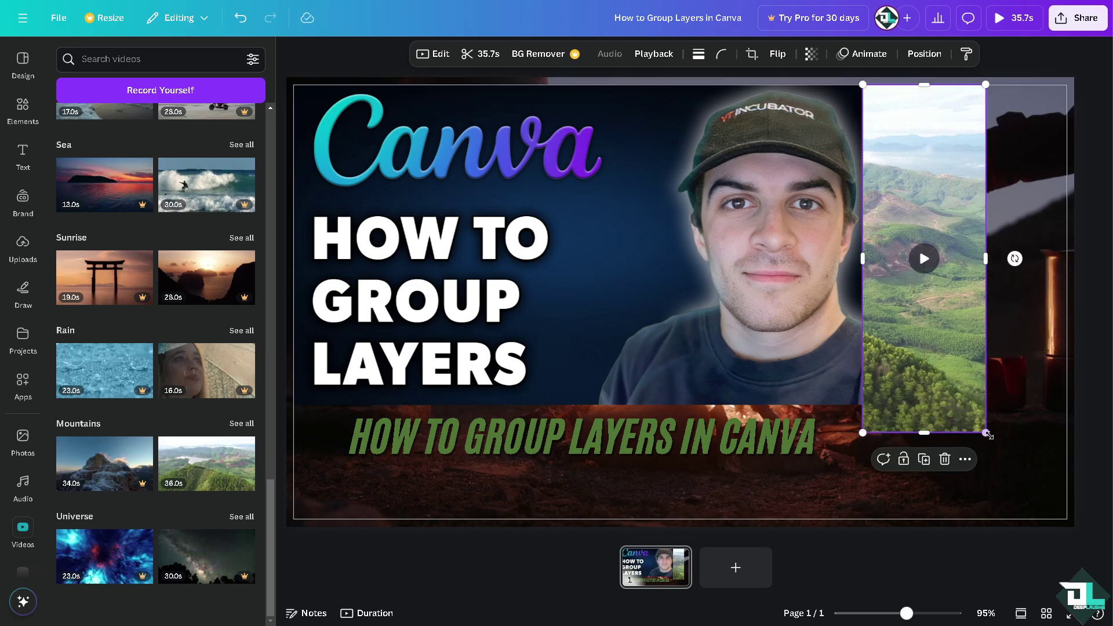
pyautogui.moveTo(989, 433); pyautogui.dragTo(1016, 517)
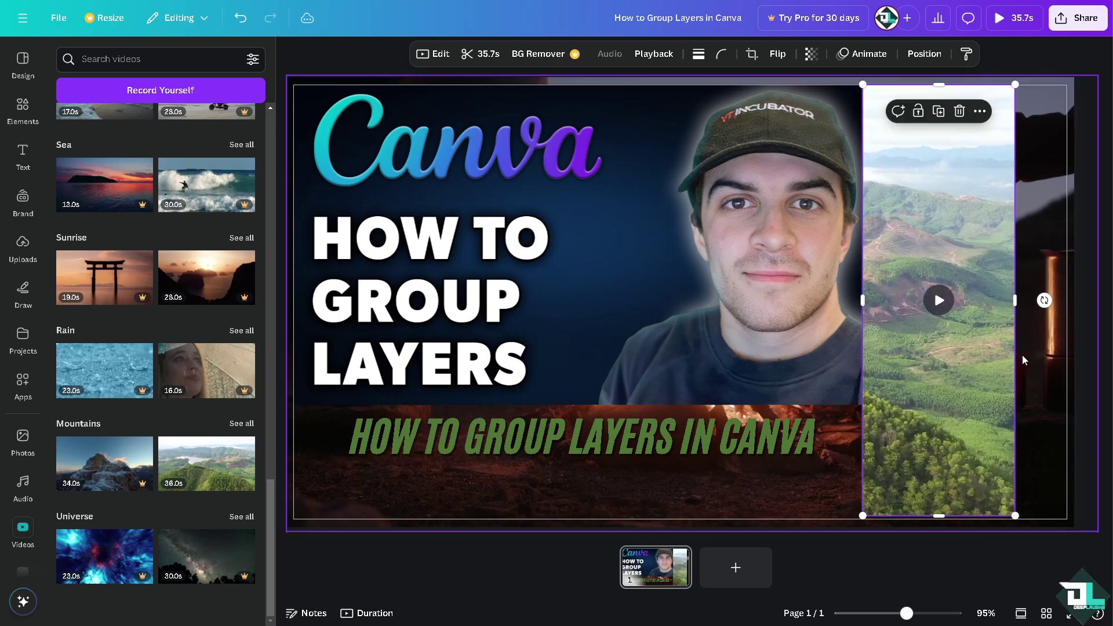
pyautogui.moveTo(1013, 305); pyautogui.dragTo(1067, 306)
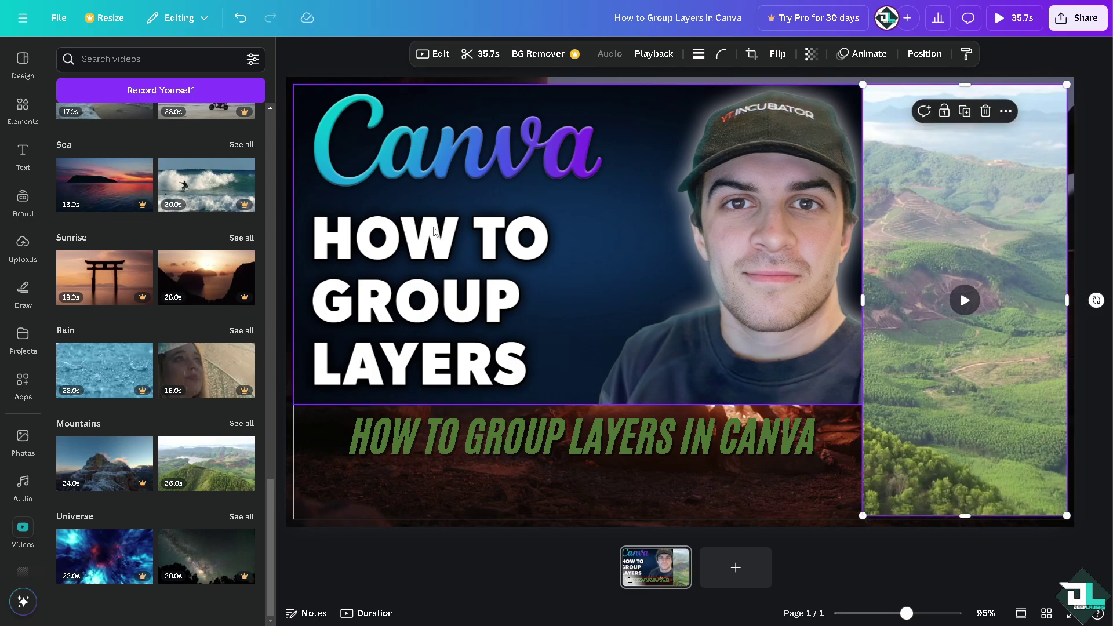
pyautogui.click(542, 185)
pyautogui.rightClick(541, 184)
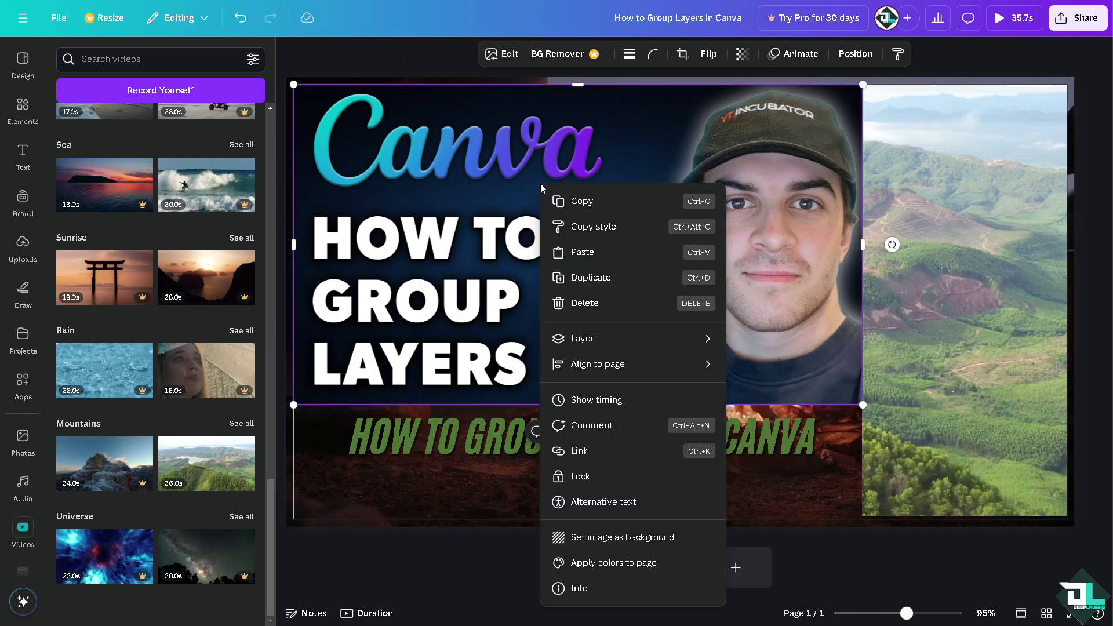
pyautogui.moveTo(661, 341)
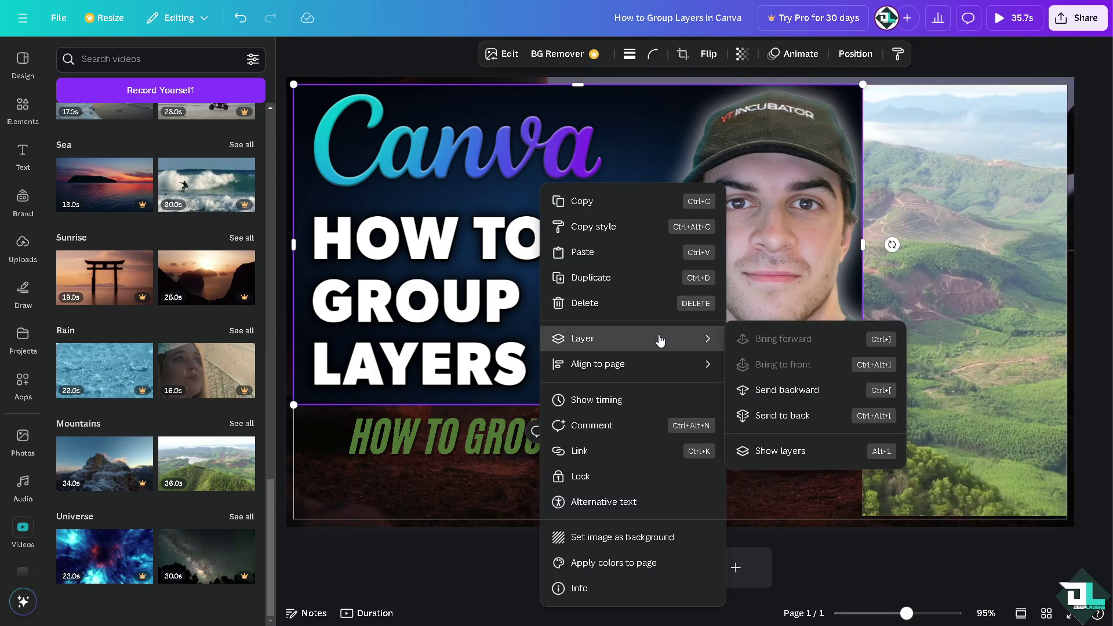
pyautogui.click(771, 390)
pyautogui.click(501, 219)
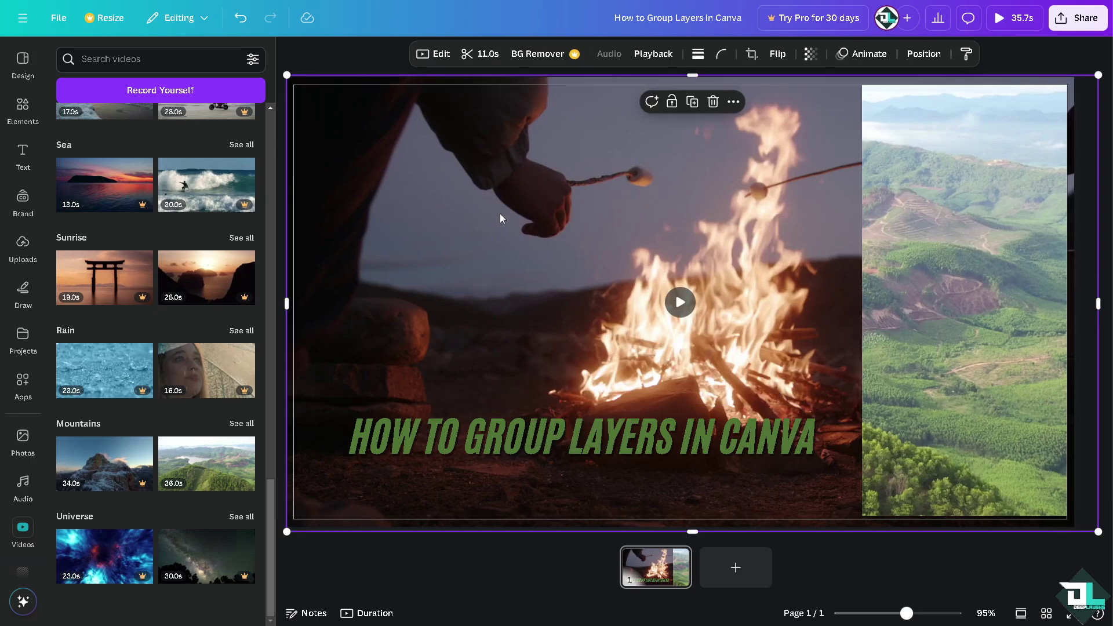
pyautogui.rightClick(500, 217)
pyautogui.moveTo(589, 369)
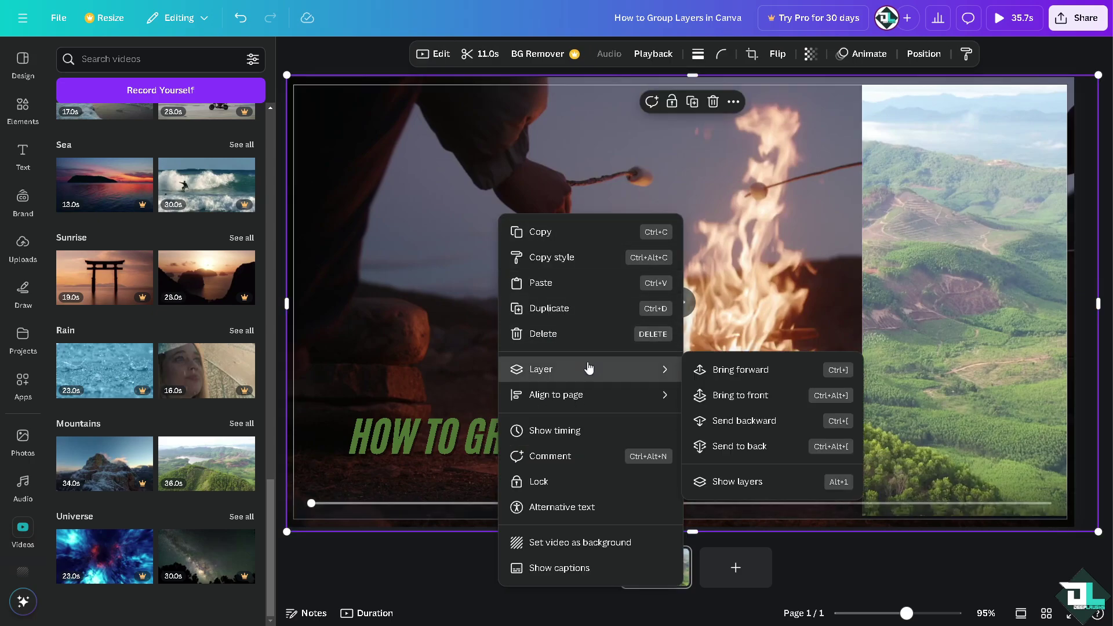
pyautogui.click(727, 401)
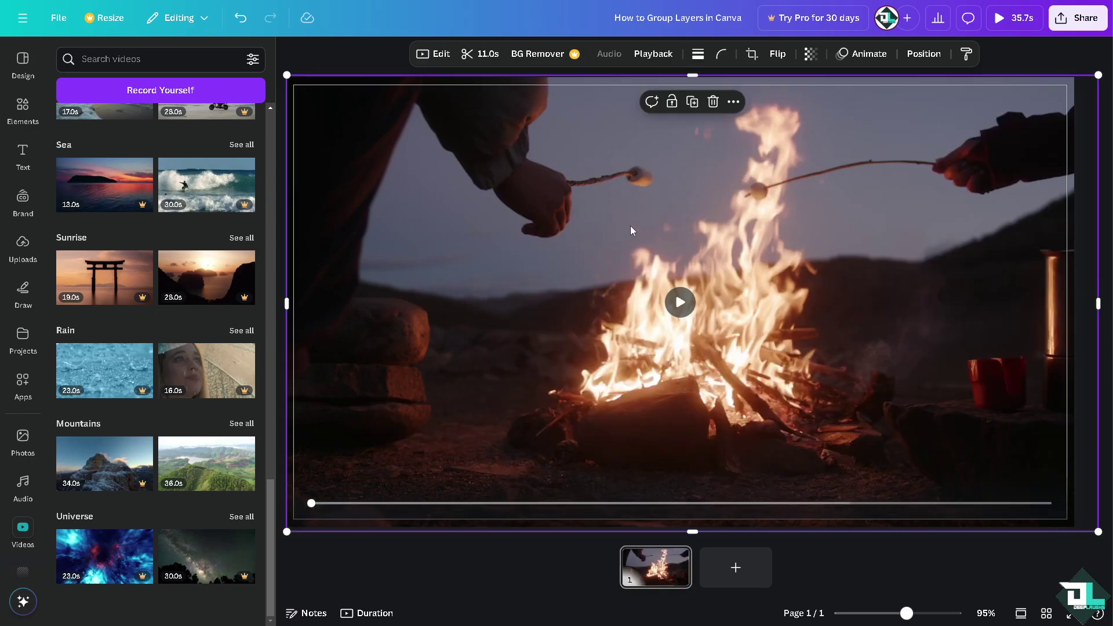
pyautogui.rightClick(571, 195)
pyautogui.moveTo(689, 348)
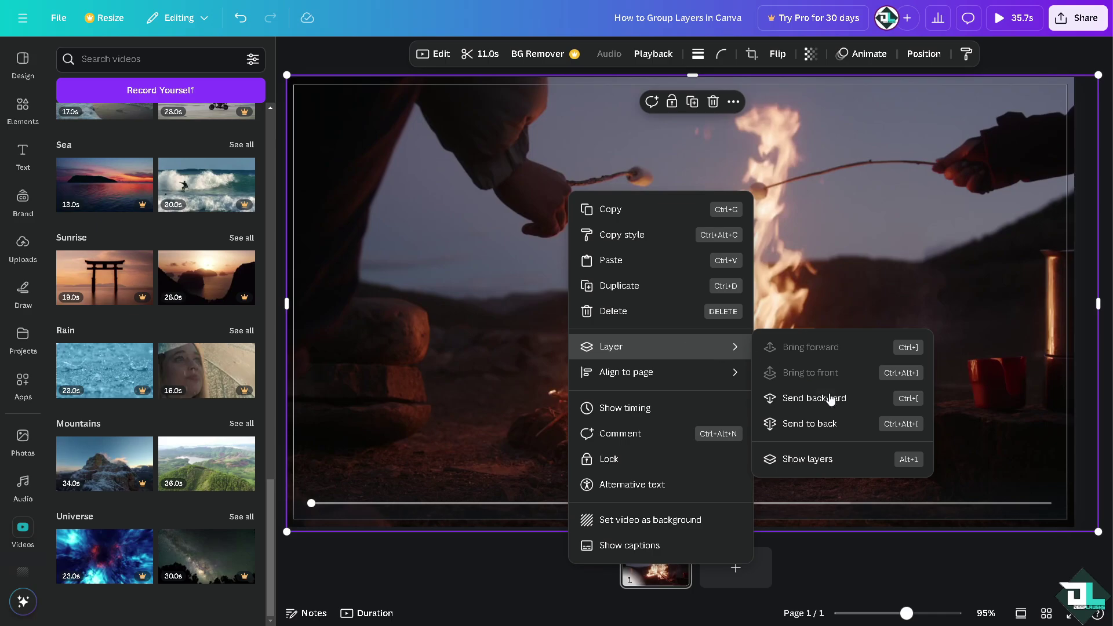
pyautogui.click(823, 428)
pyautogui.click(676, 291)
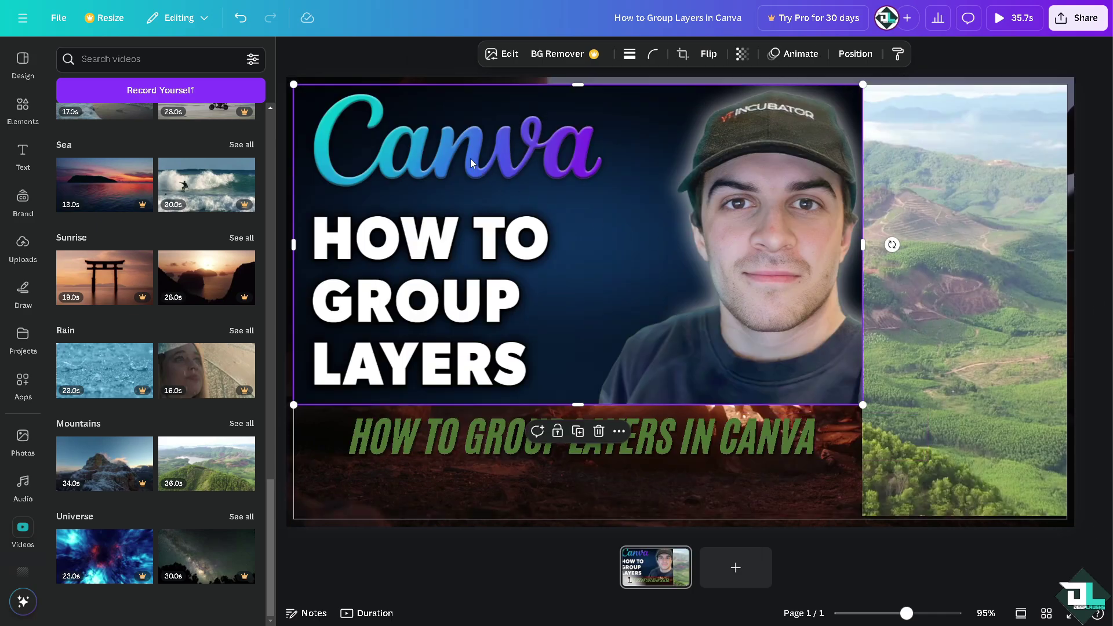
pyautogui.click(436, 431)
pyautogui.click(938, 247)
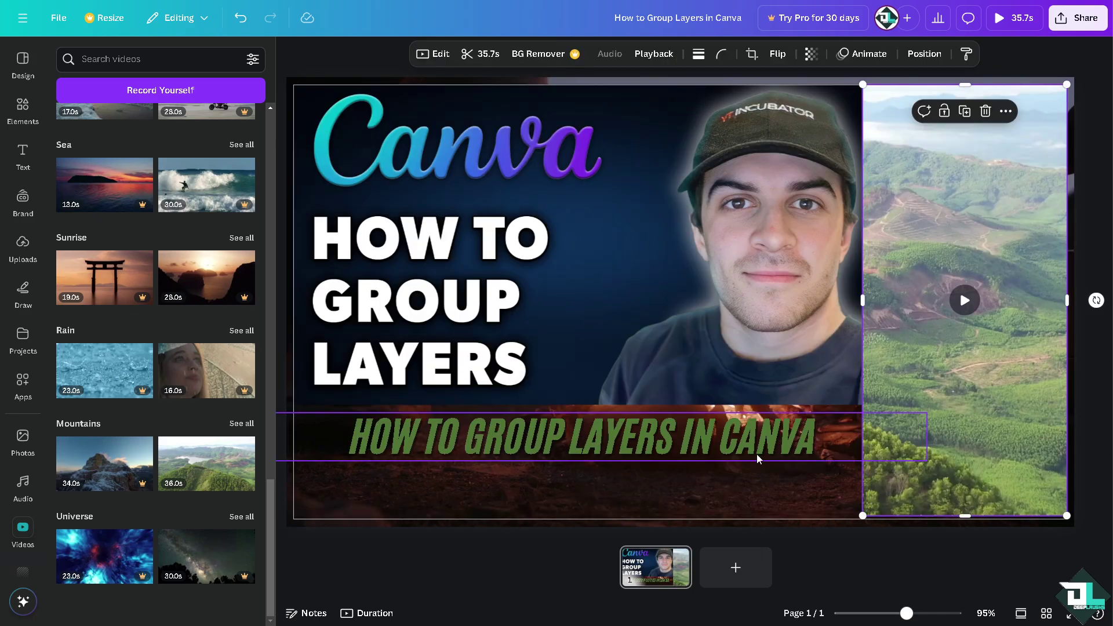
# Group the campfire video, thumbnail image, heading and mountain strip, then nudge the group lower.
pyautogui.click(740, 494)
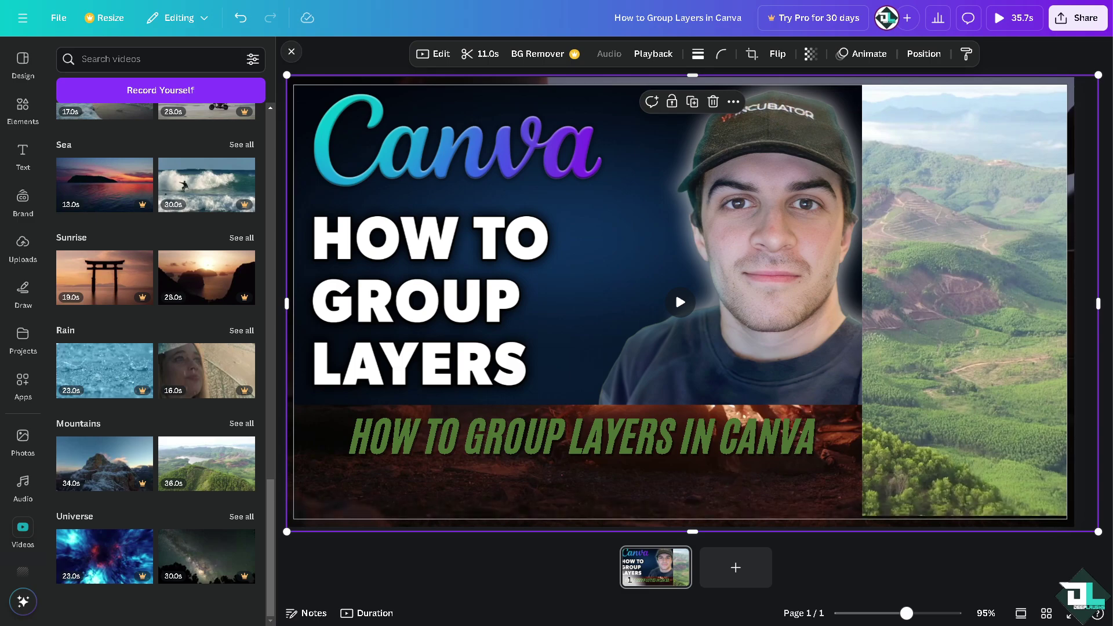
pyautogui.click(432, 159)
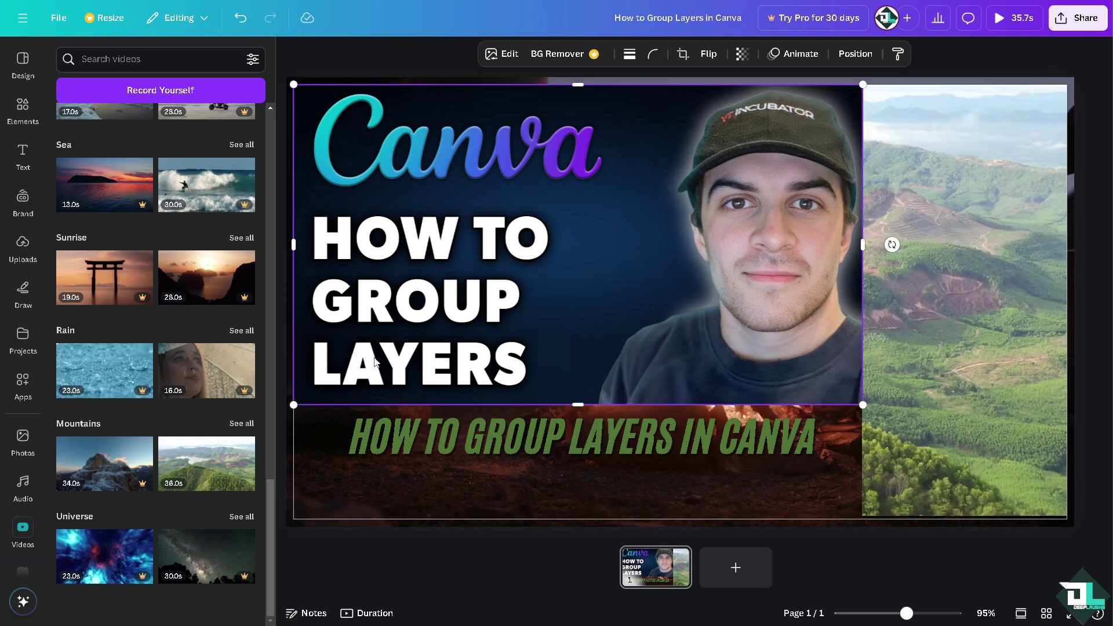
pyautogui.click(387, 437)
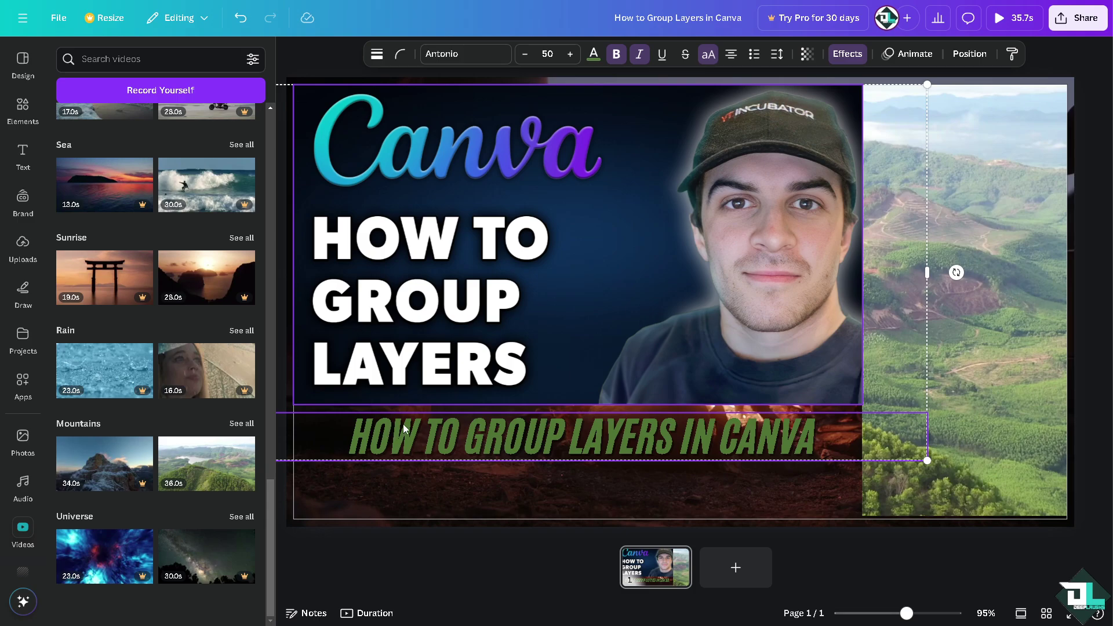
pyautogui.keyDown('shift'); pyautogui.click(984, 166); pyautogui.keyUp('shift')
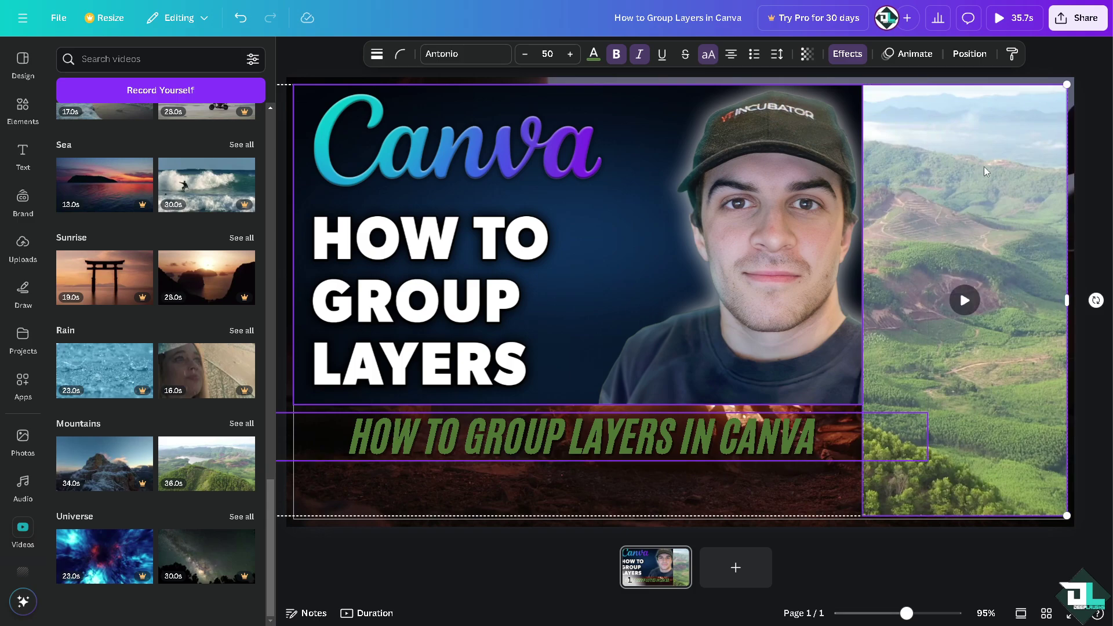
pyautogui.keyDown('shift'); pyautogui.click(348, 512); pyautogui.keyUp('shift')
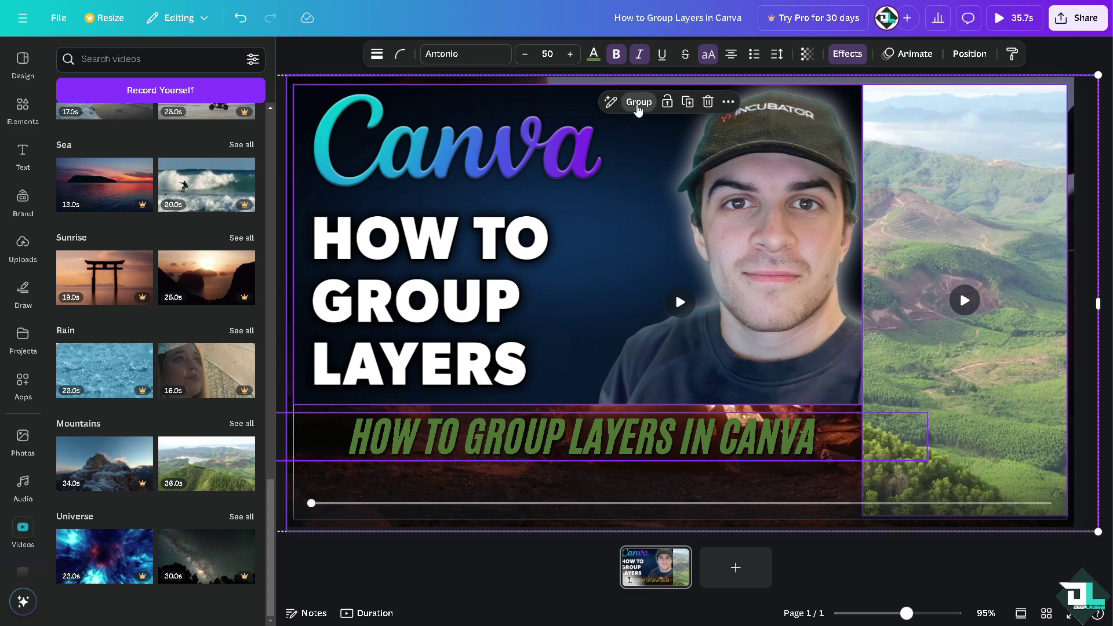
pyautogui.click(636, 105)
pyautogui.moveTo(536, 139)
pyautogui.mouseDown()
pyautogui.moveTo(558, 195)
pyautogui.moveTo(535, 138)
pyautogui.moveTo(517, 147)
pyautogui.moveTo(533, 132)
pyautogui.moveTo(507, 138)
pyautogui.moveTo(519, 146)
pyautogui.moveTo(503, 159)
pyautogui.moveTo(527, 164)
pyautogui.moveTo(531, 144)
pyautogui.mouseUp()
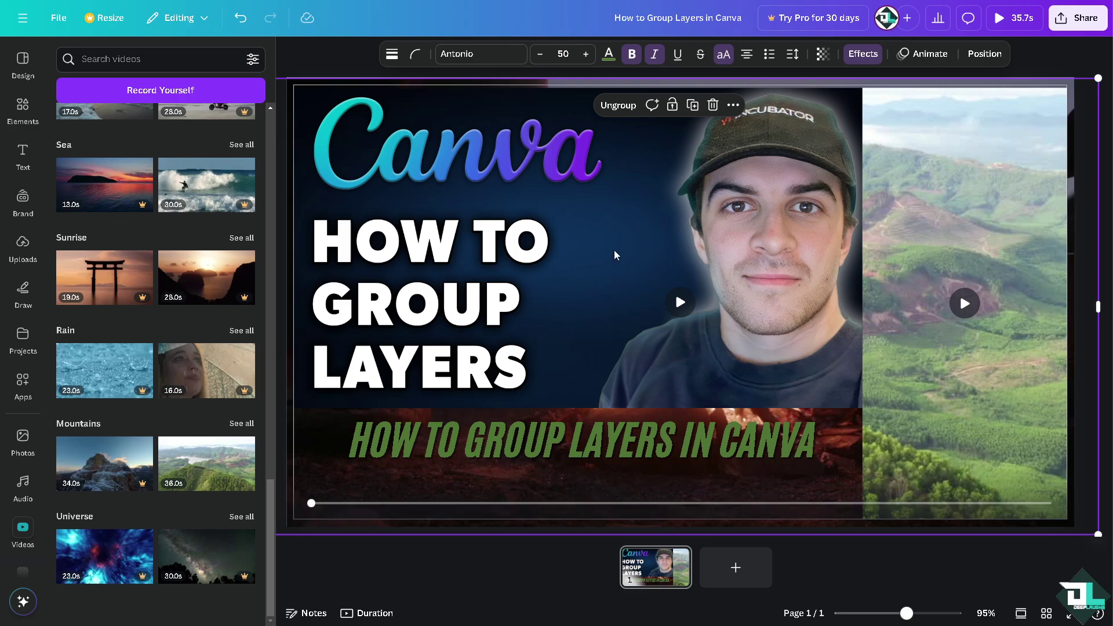
# Shift the group right, ungroup it into separate elements, and close the Videos panel.
pyautogui.moveTo(617, 291); pyautogui.dragTo(577, 256)
pyautogui.moveTo(577, 249); pyautogui.dragTo(604, 236)
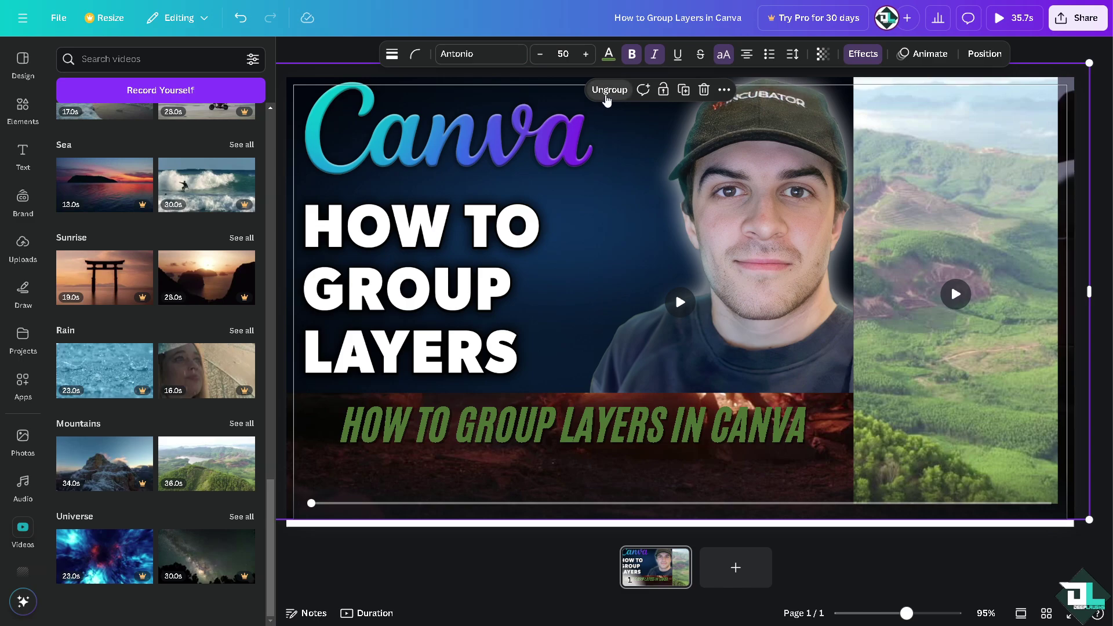
pyautogui.click(607, 100)
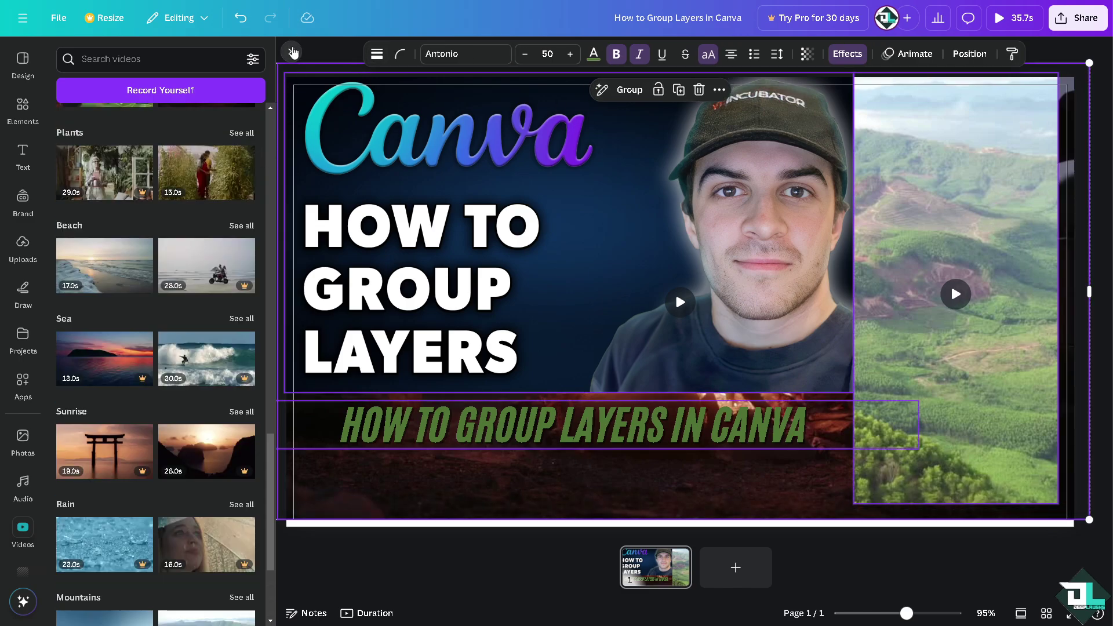
pyautogui.click(293, 52)
pyautogui.moveTo(535, 161); pyautogui.dragTo(566, 207)
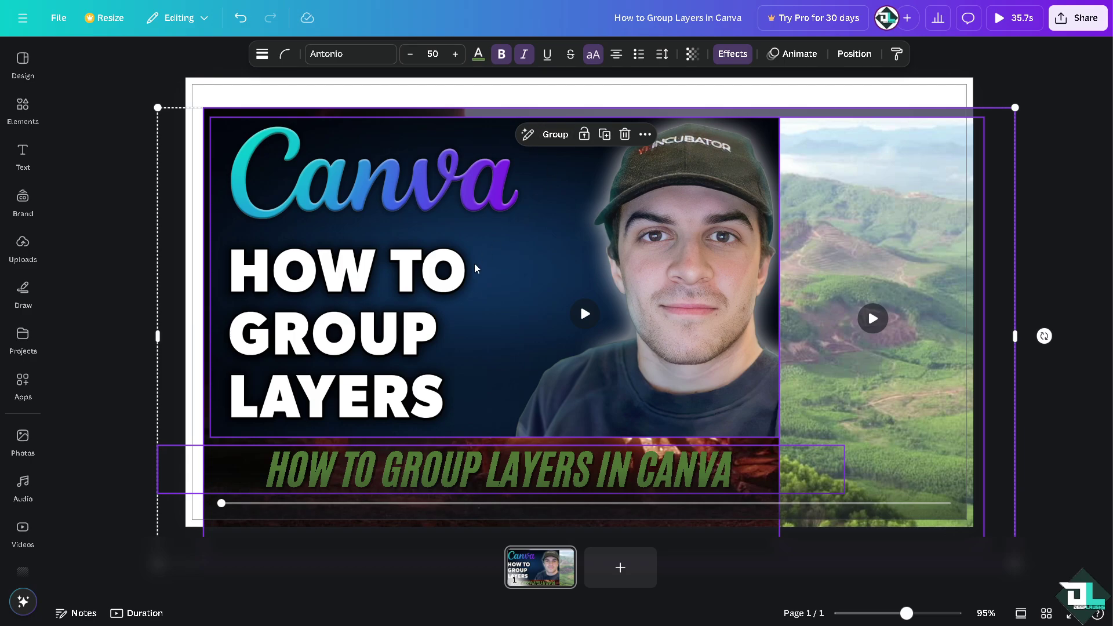
# Drag the thumbnail image and another element separately to confirm they move independently.
pyautogui.click(246, 104)
pyautogui.click(270, 131)
pyautogui.moveTo(270, 131); pyautogui.dragTo(247, 127)
pyautogui.moveTo(784, 214); pyautogui.dragTo(834, 83)
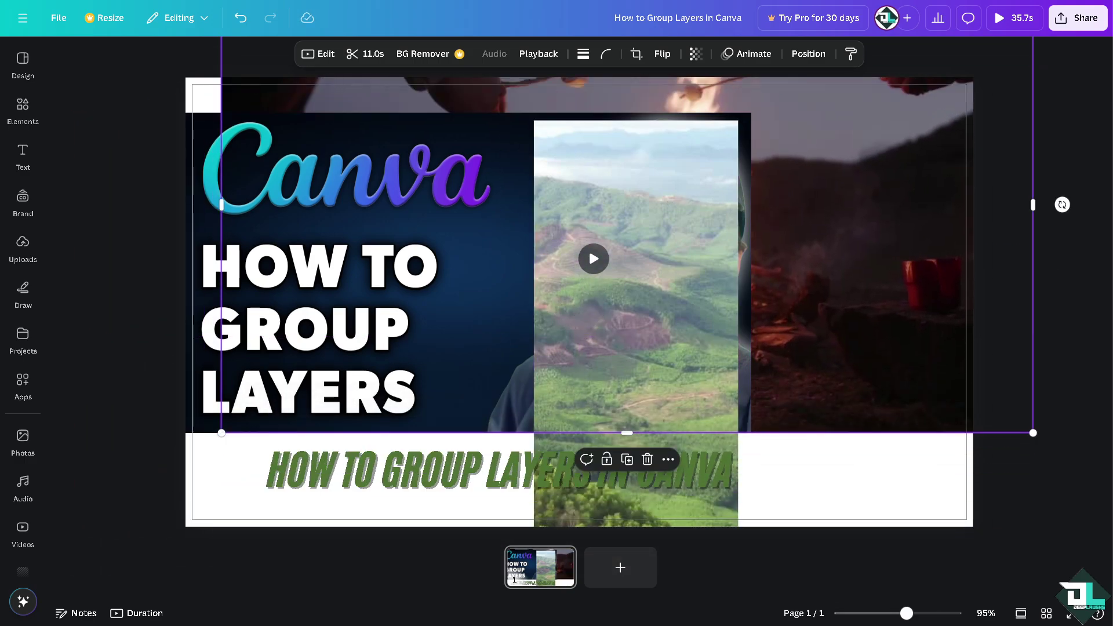
# Undo both moves, restoring the mountain video at right, and shift the campfire video up-right.
pyautogui.hotkey('ctrl', 'z')
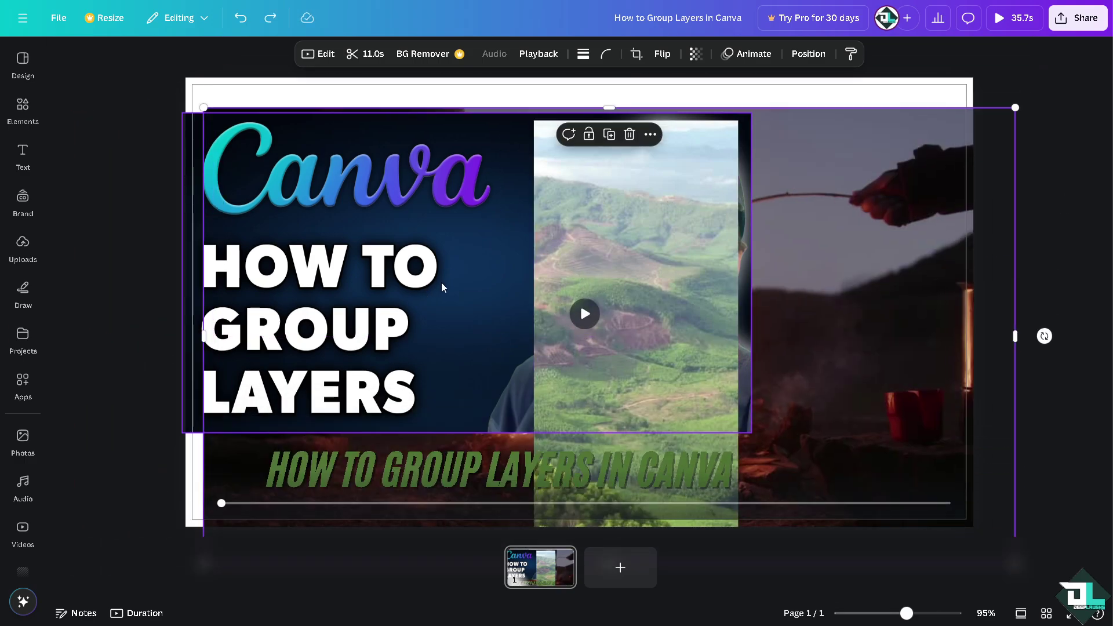
pyautogui.hotkey('ctrl', 'z')
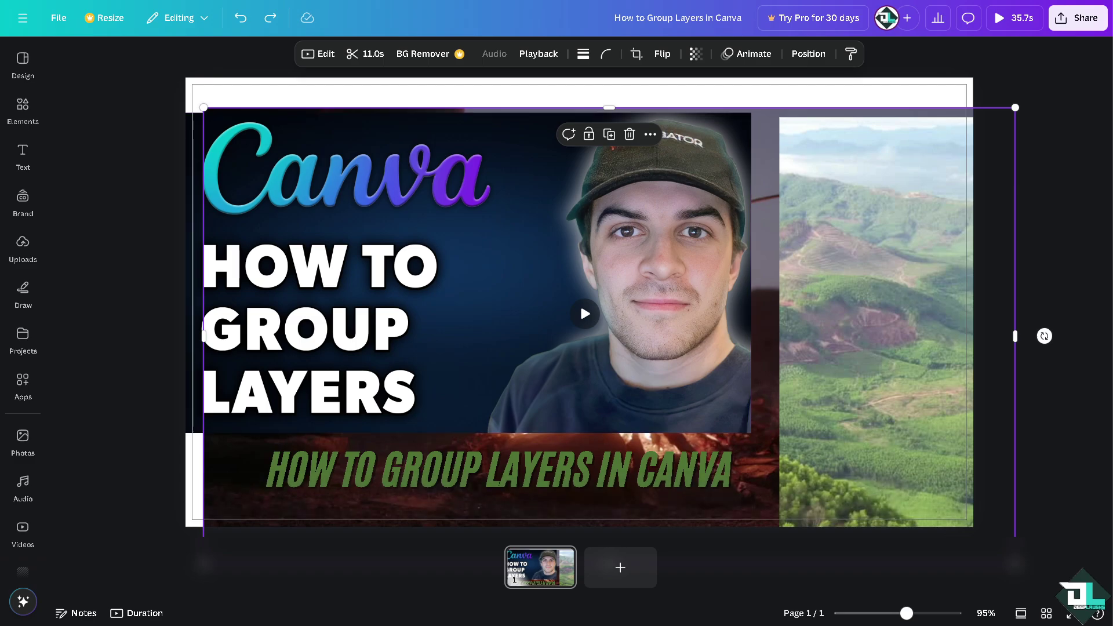
pyautogui.moveTo(442, 229); pyautogui.dragTo(488, 206)
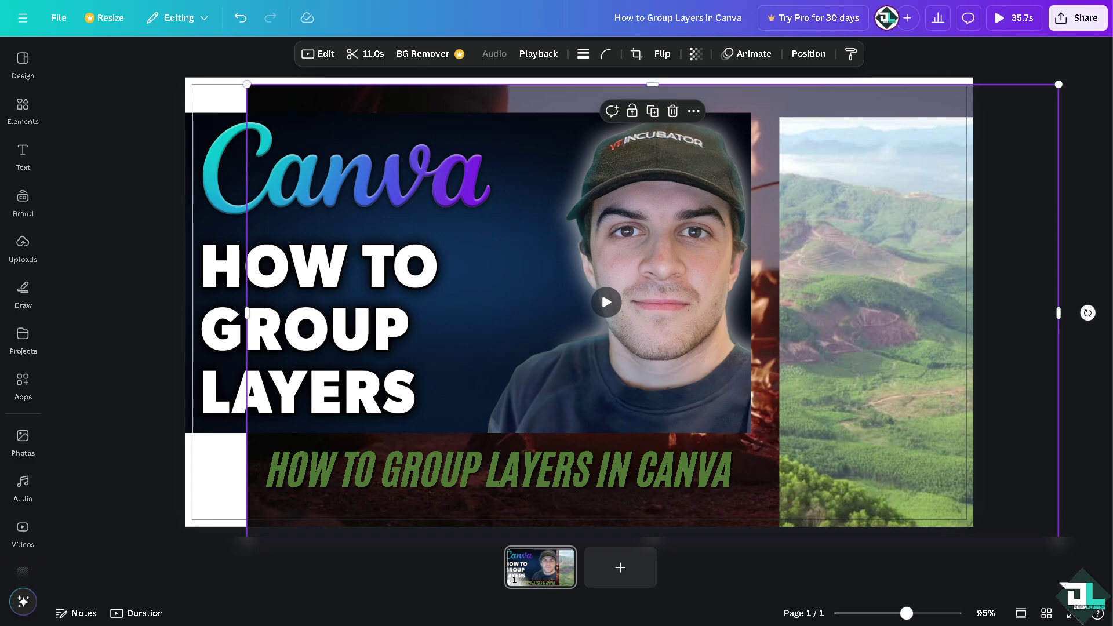